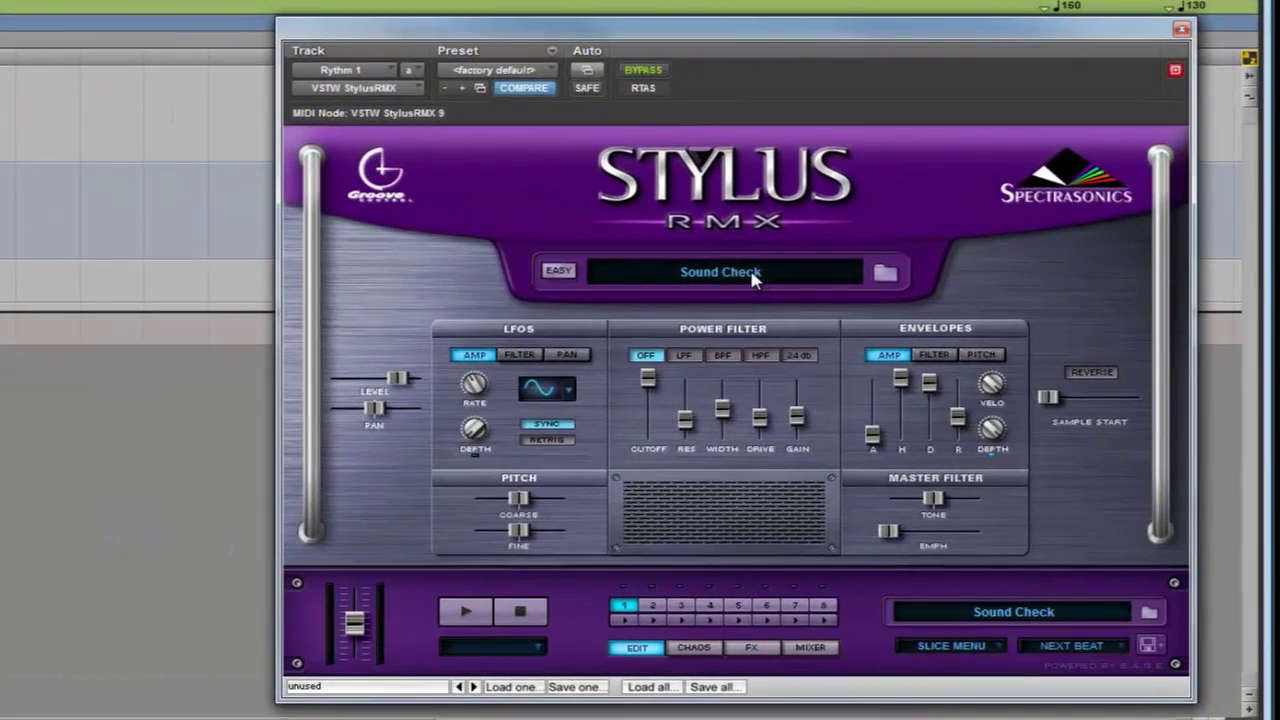
Load the 130-TransWerk Combo groove from the RMX Grooves library and play it briefly.
click(754, 280)
click(443, 250)
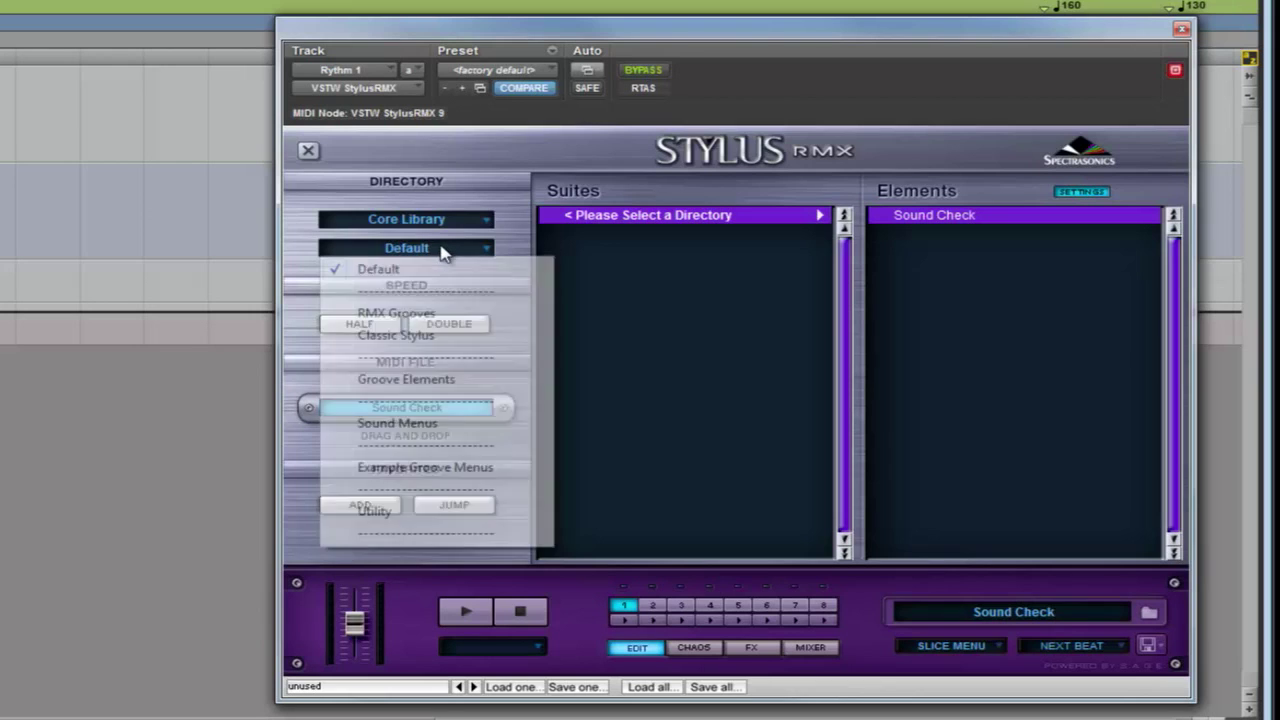
click(443, 313)
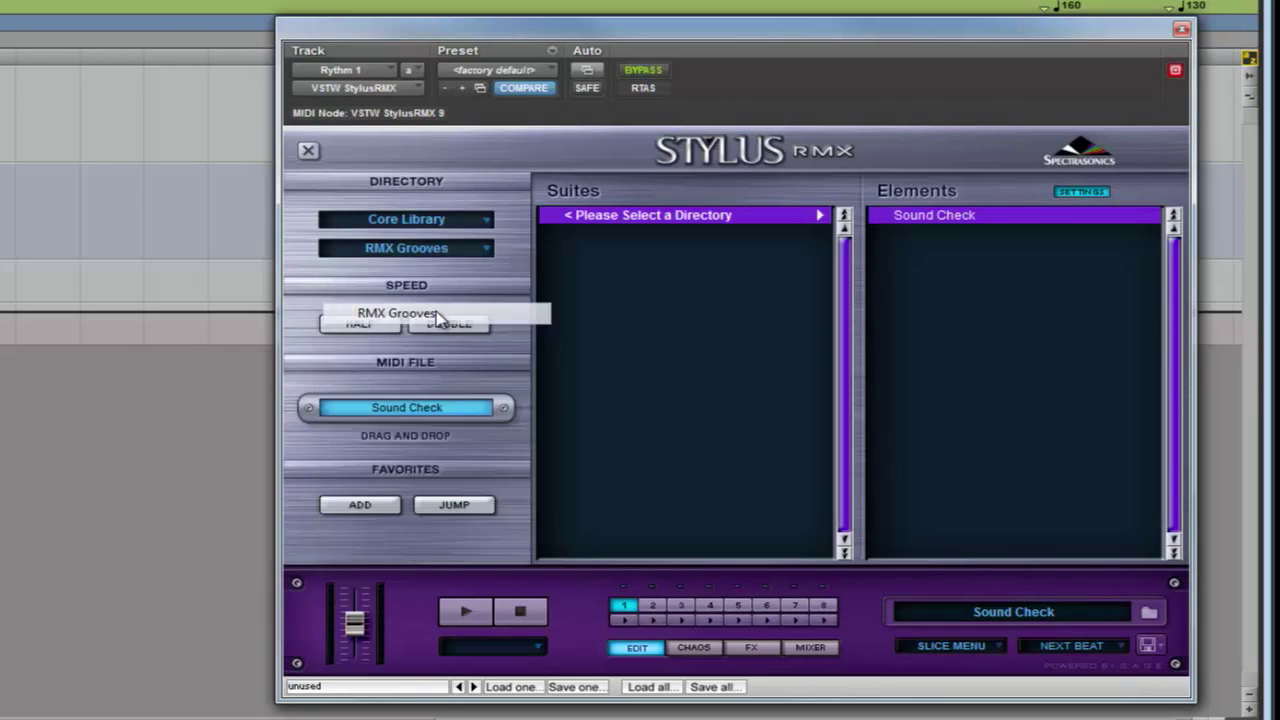
drag(852, 252, 865, 472)
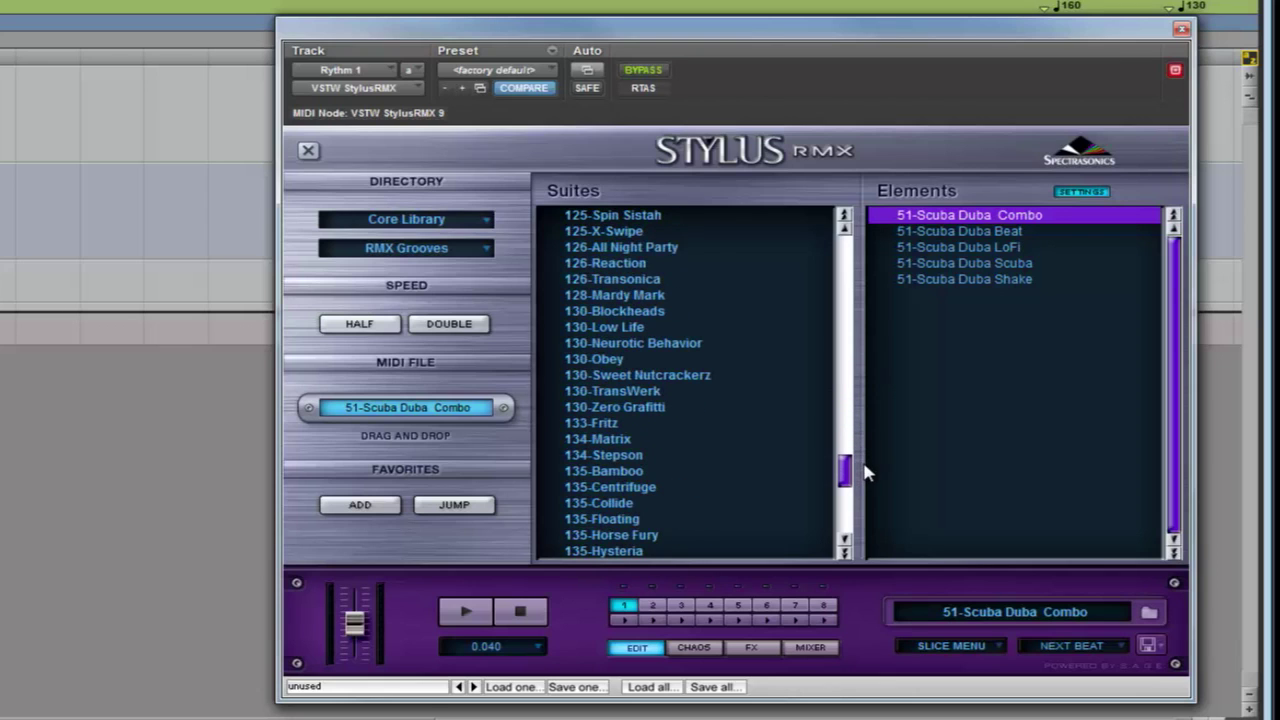
click(661, 393)
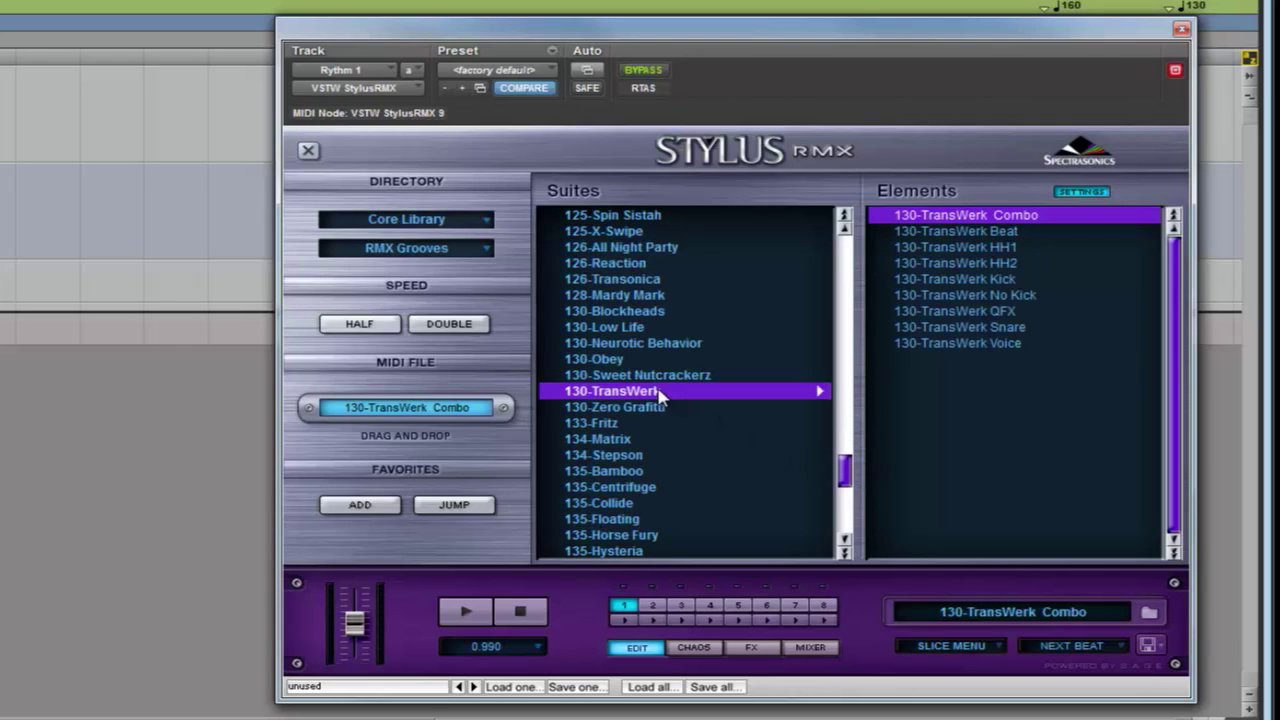
click(470, 613)
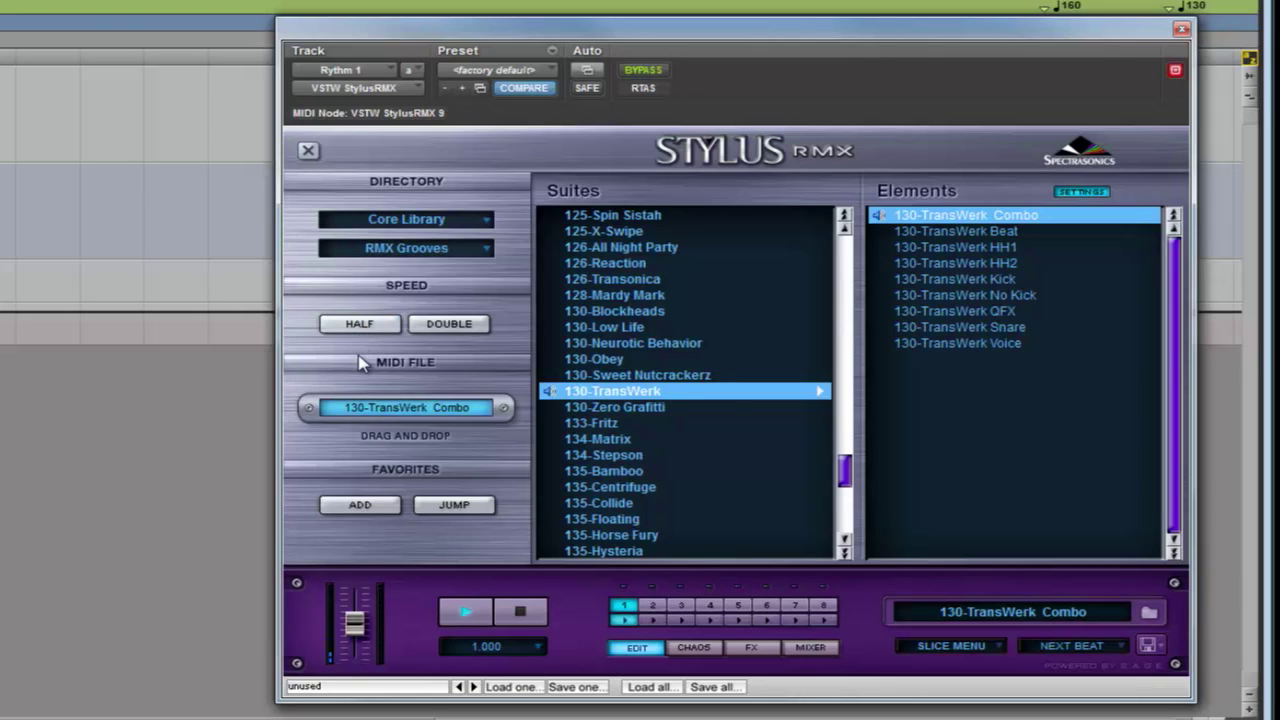
click(520, 612)
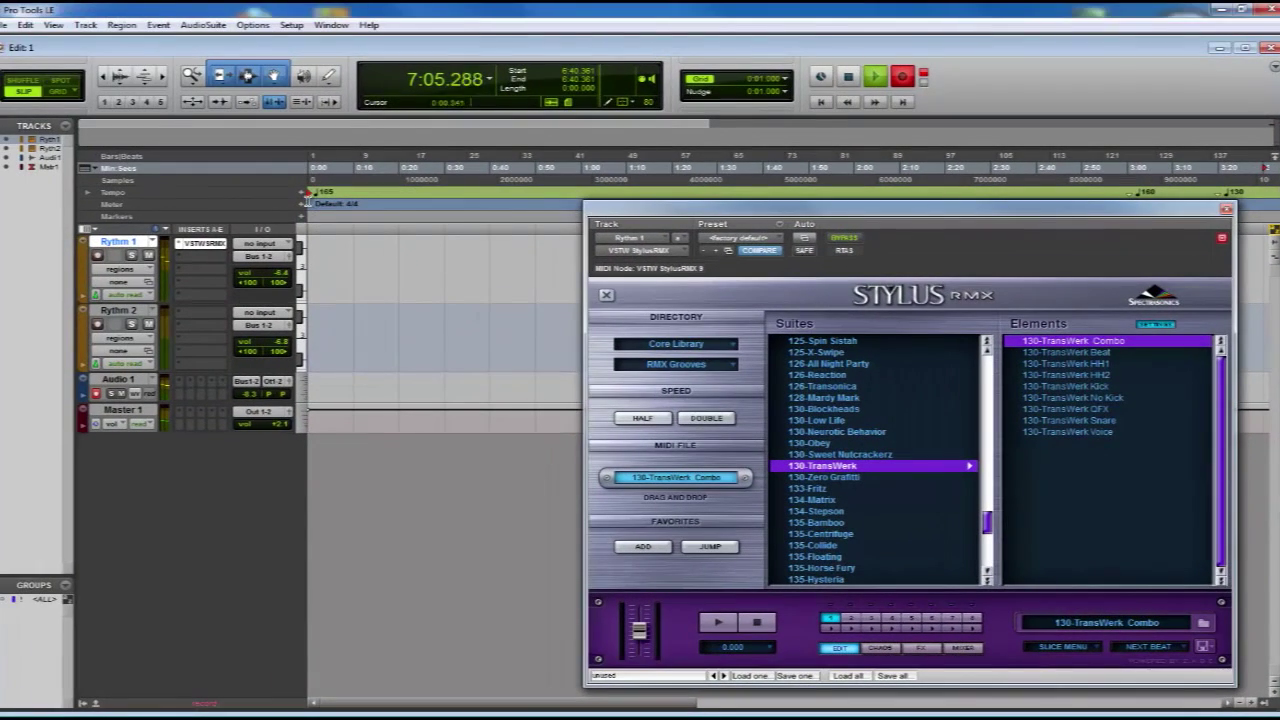
Add a tempo change on the Tempo ruler, then replay the TransWerk groove at double speed.
double_click(308, 192)
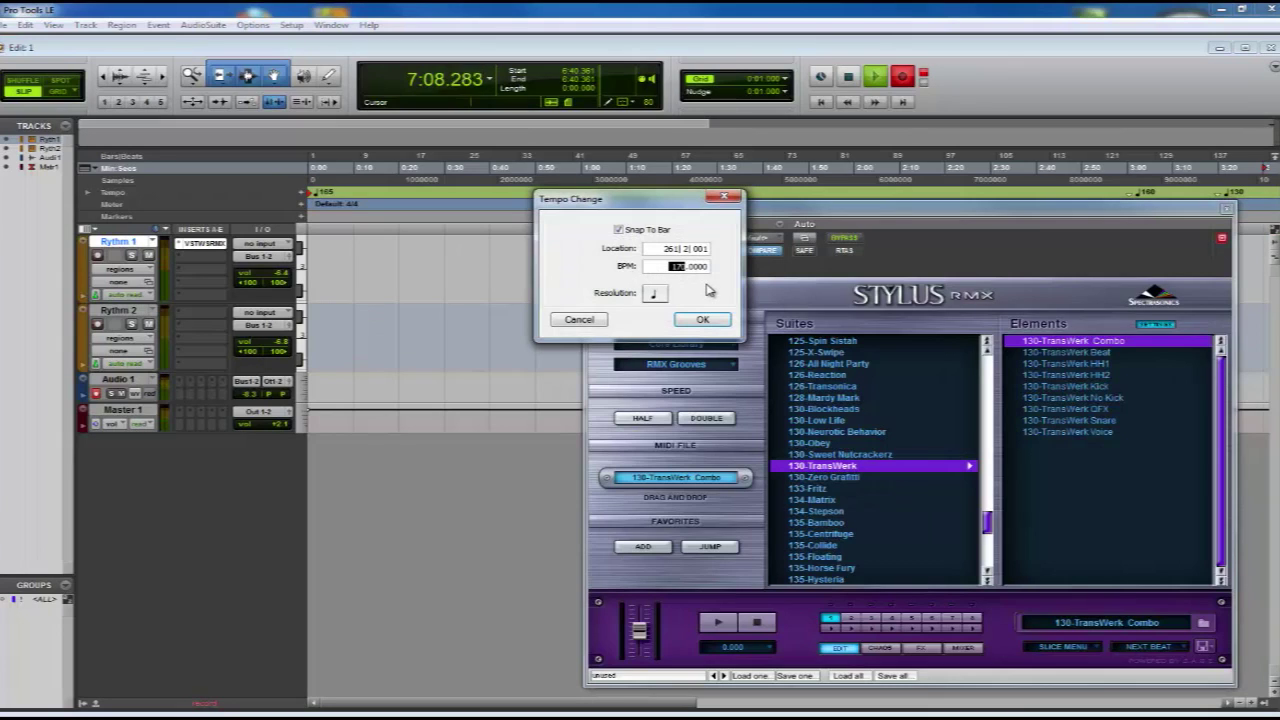
click(703, 320)
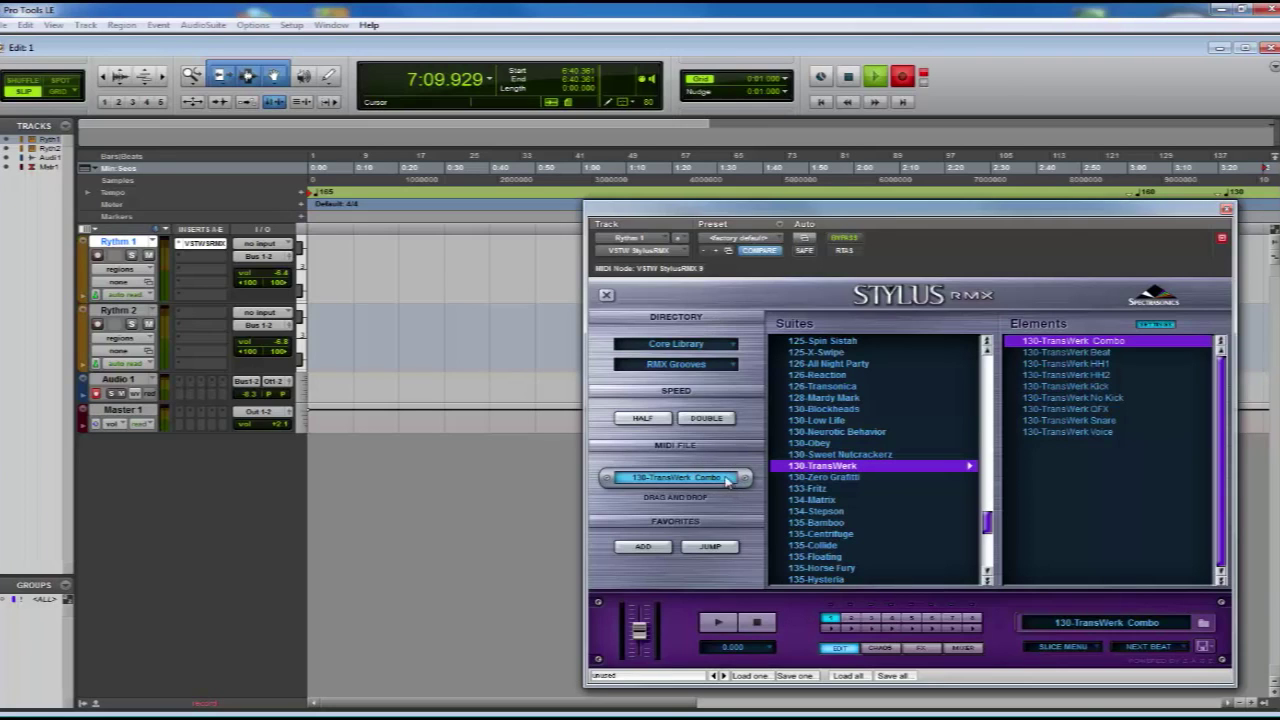
click(719, 622)
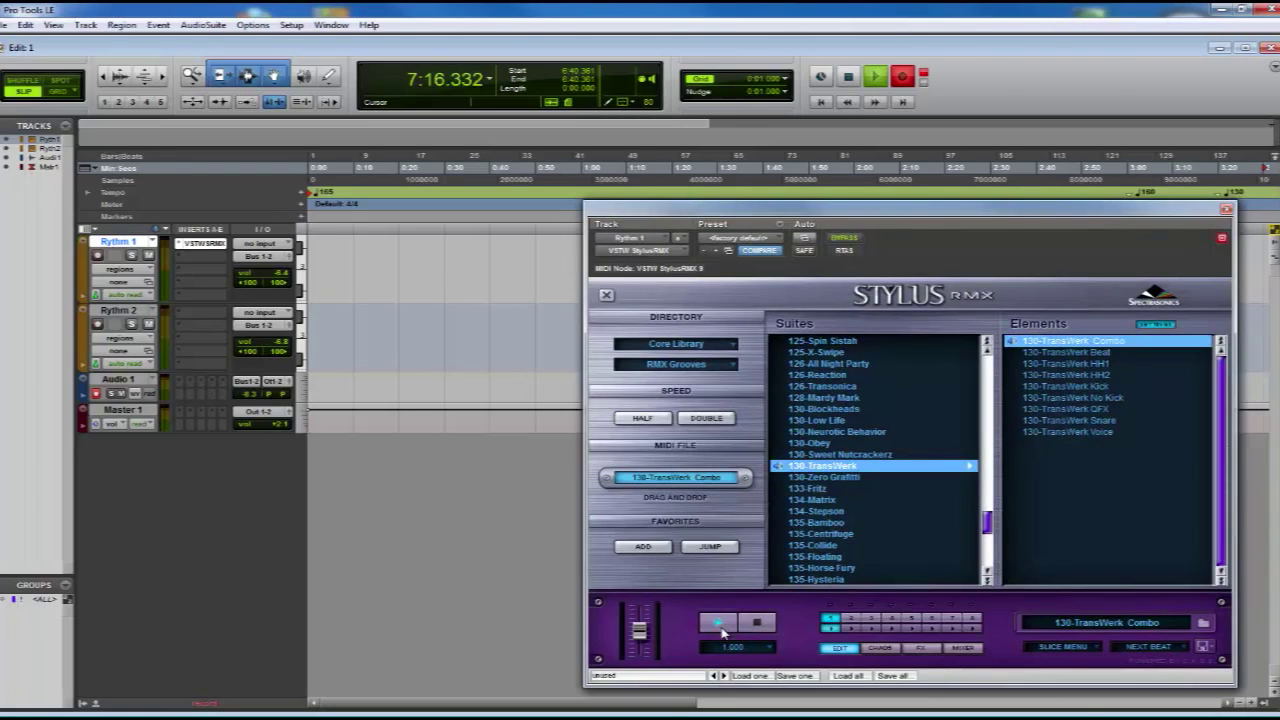
click(707, 421)
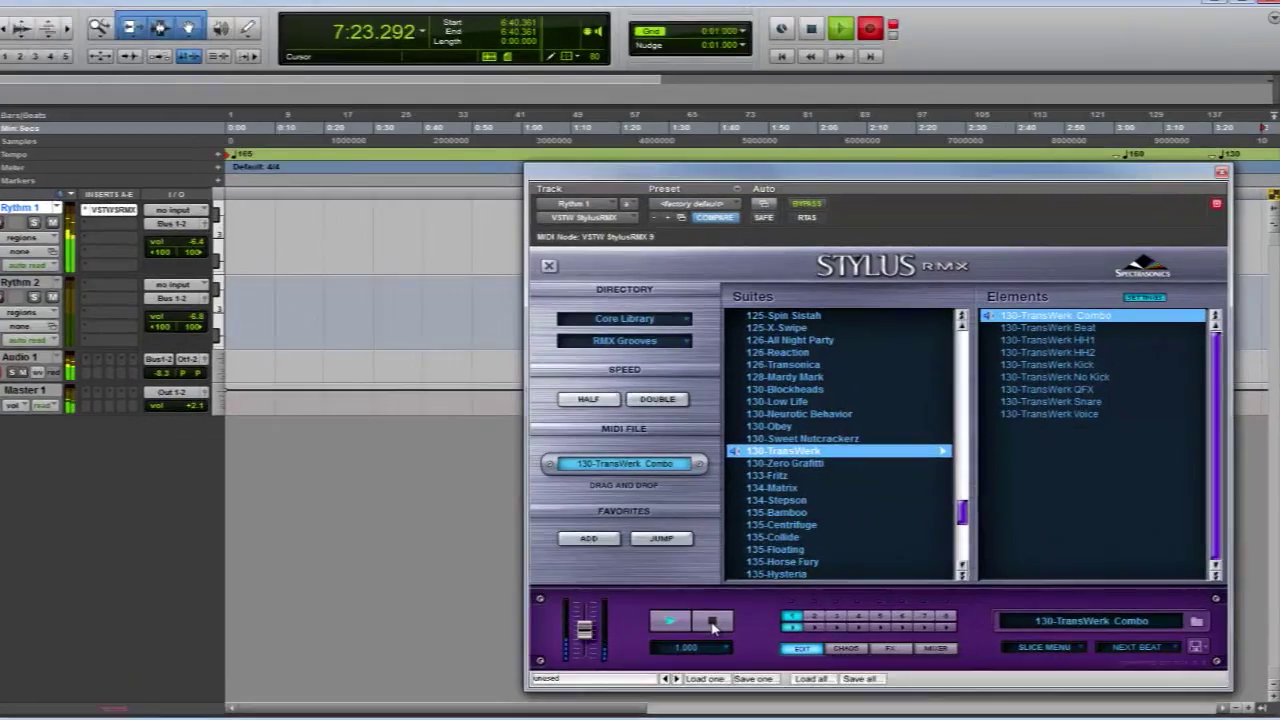
click(757, 623)
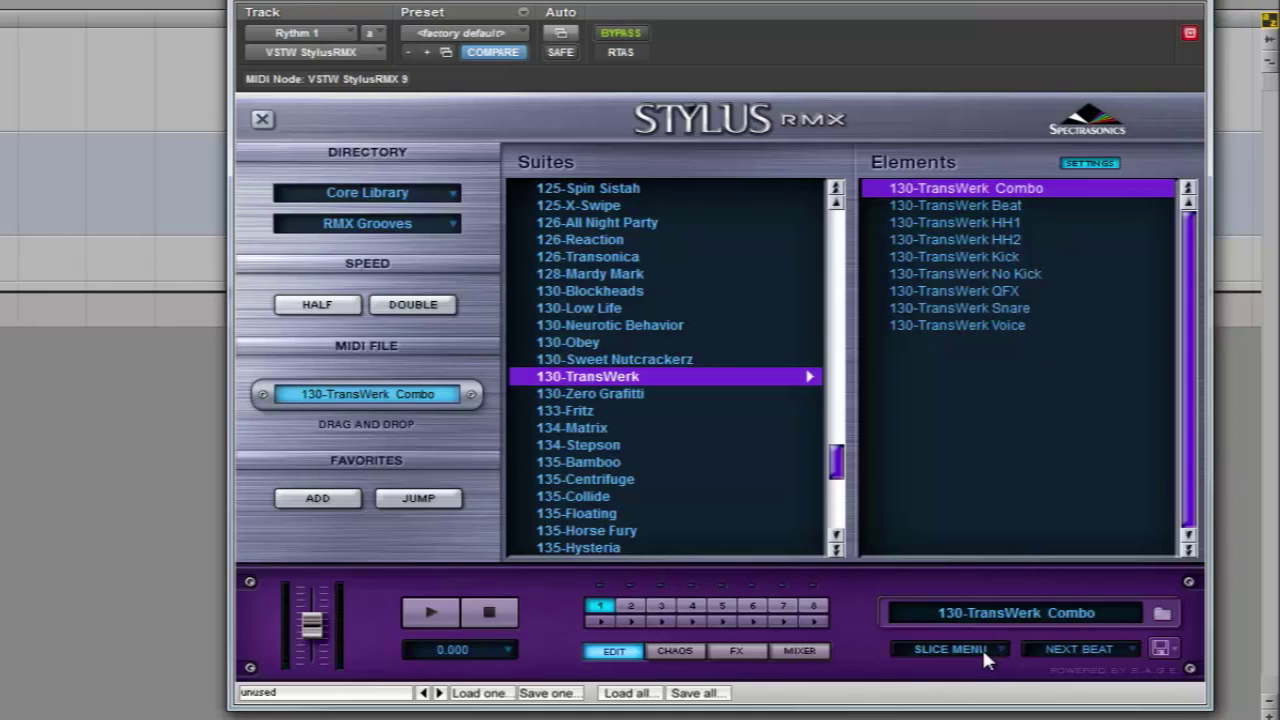
Change the bottom Slice Menu selector to Groove Menu, then bring up the mixer page.
click(983, 650)
click(984, 693)
click(802, 655)
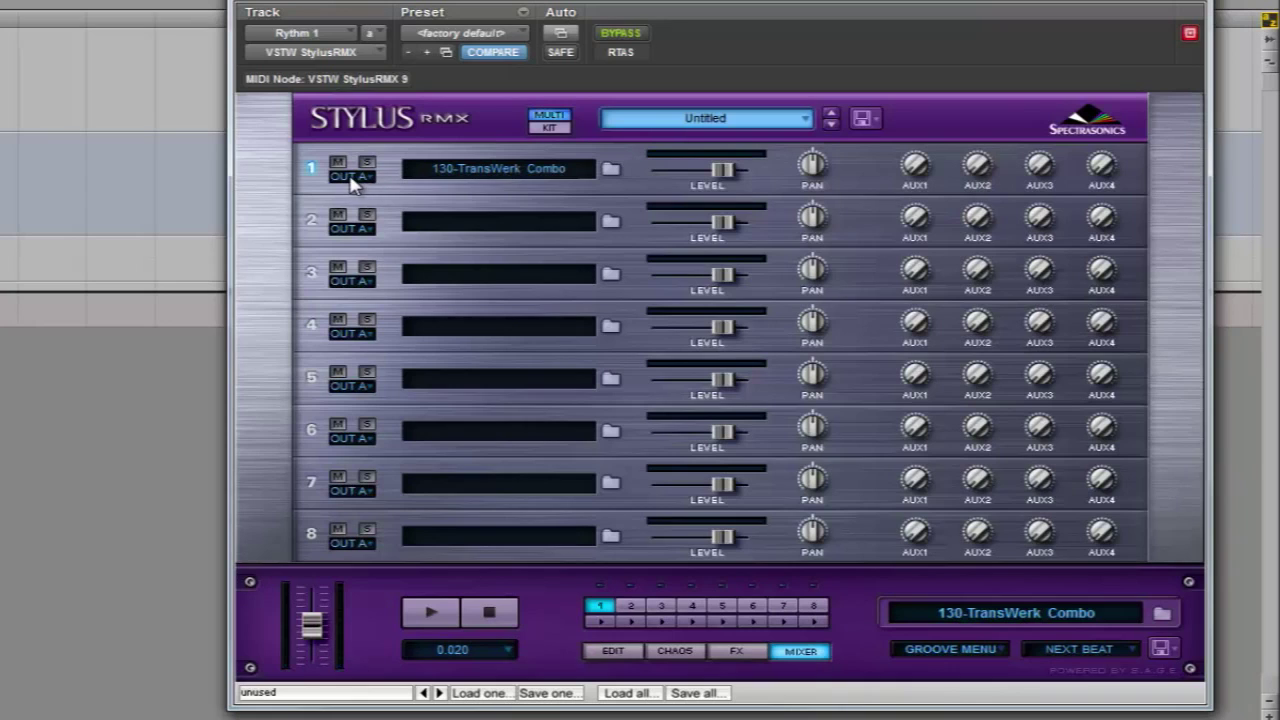
Load 64-Osmosis Combo a into empty part 2, audition it at double speed, and return to the mixer.
click(505, 222)
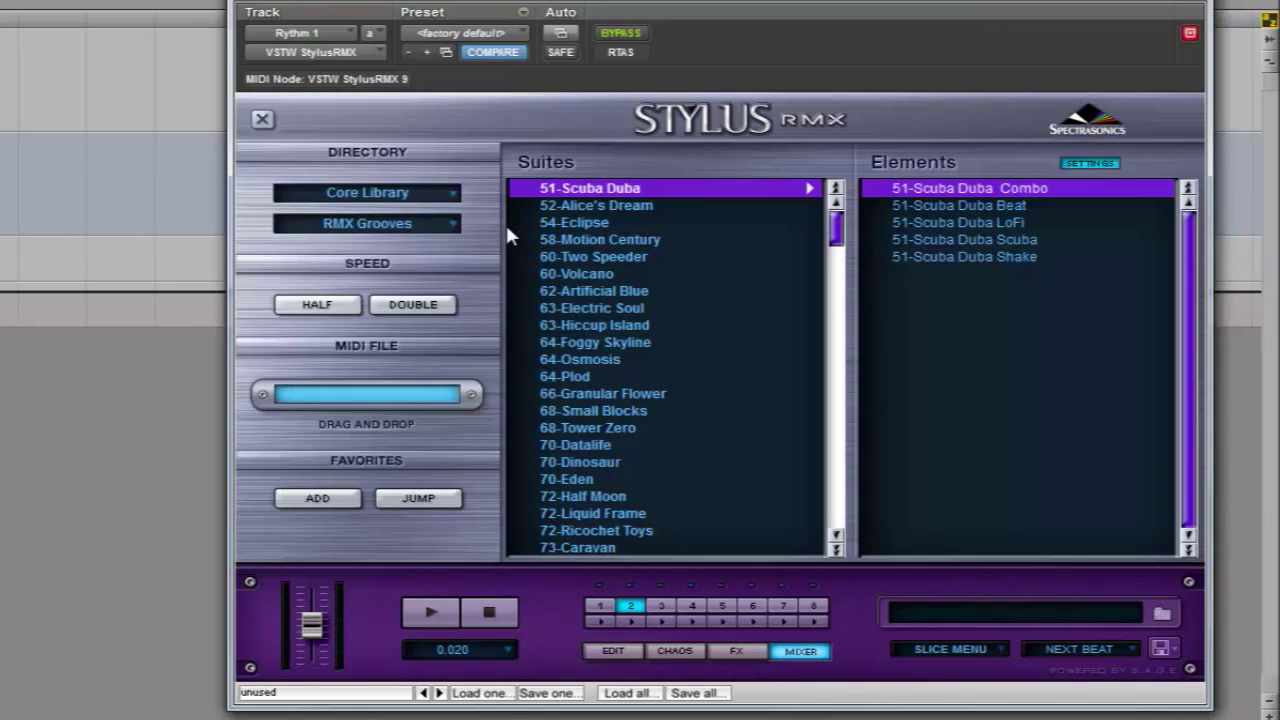
click(590, 274)
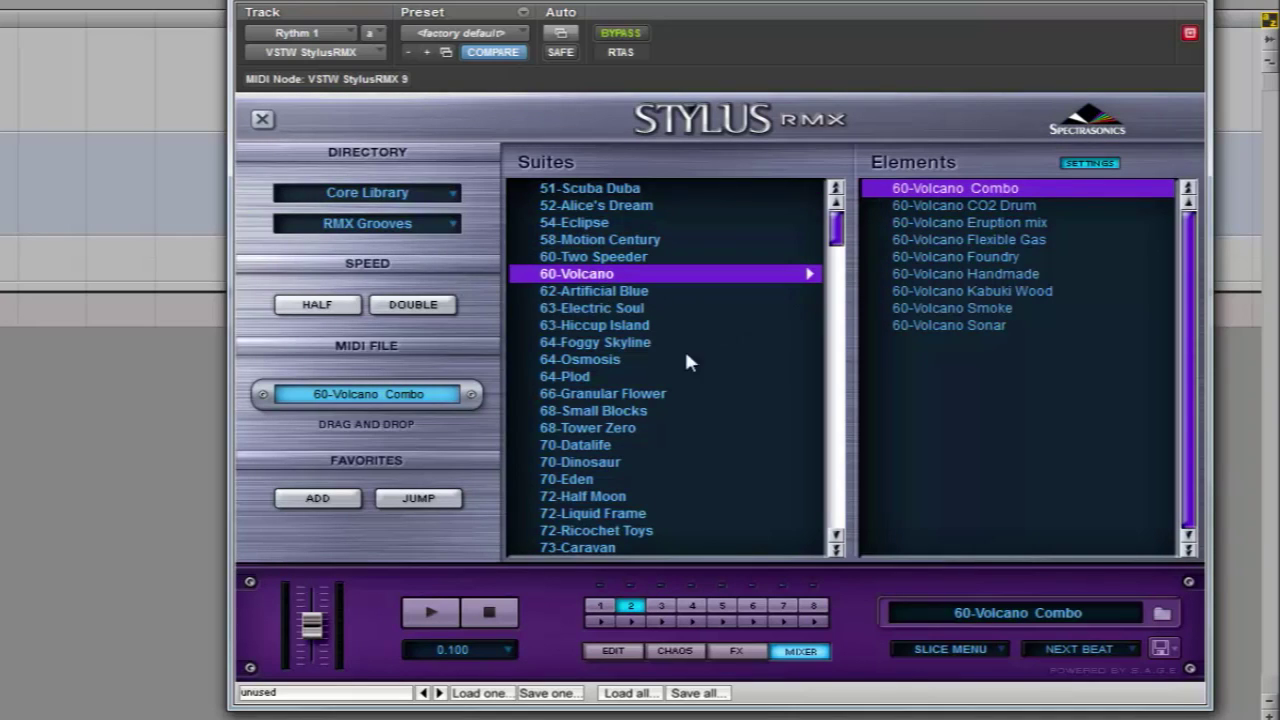
click(594, 360)
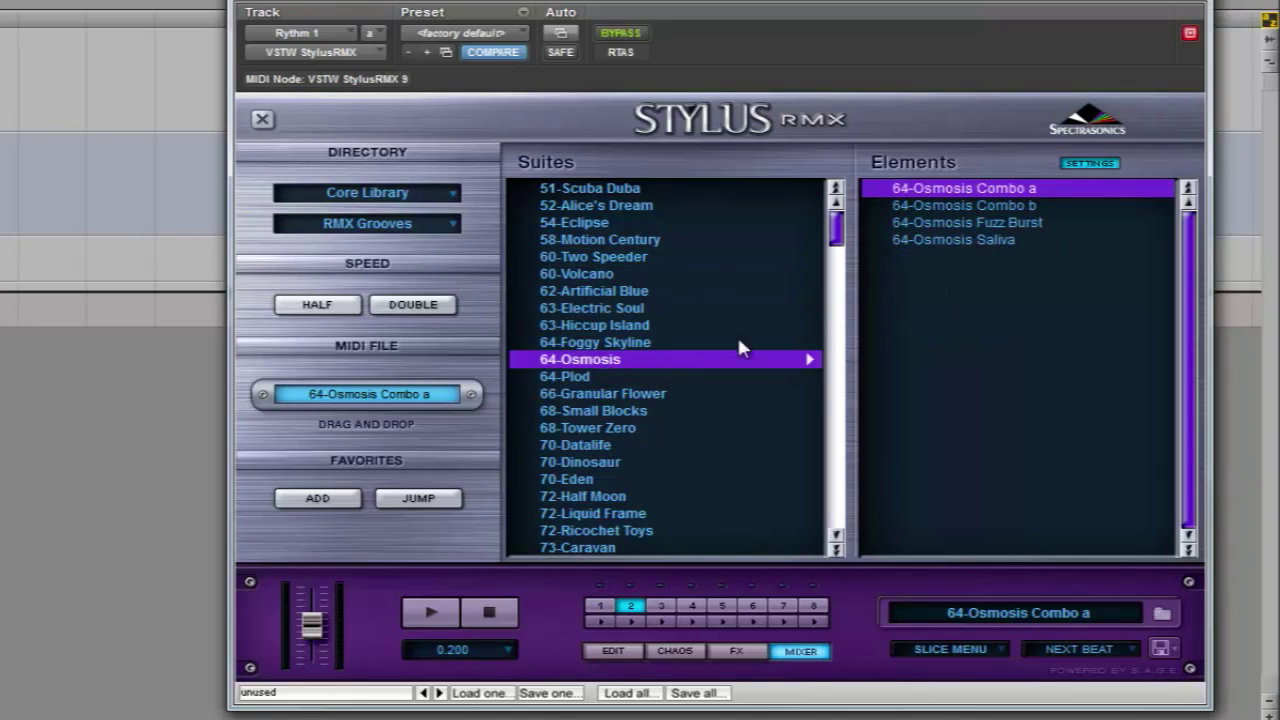
click(967, 190)
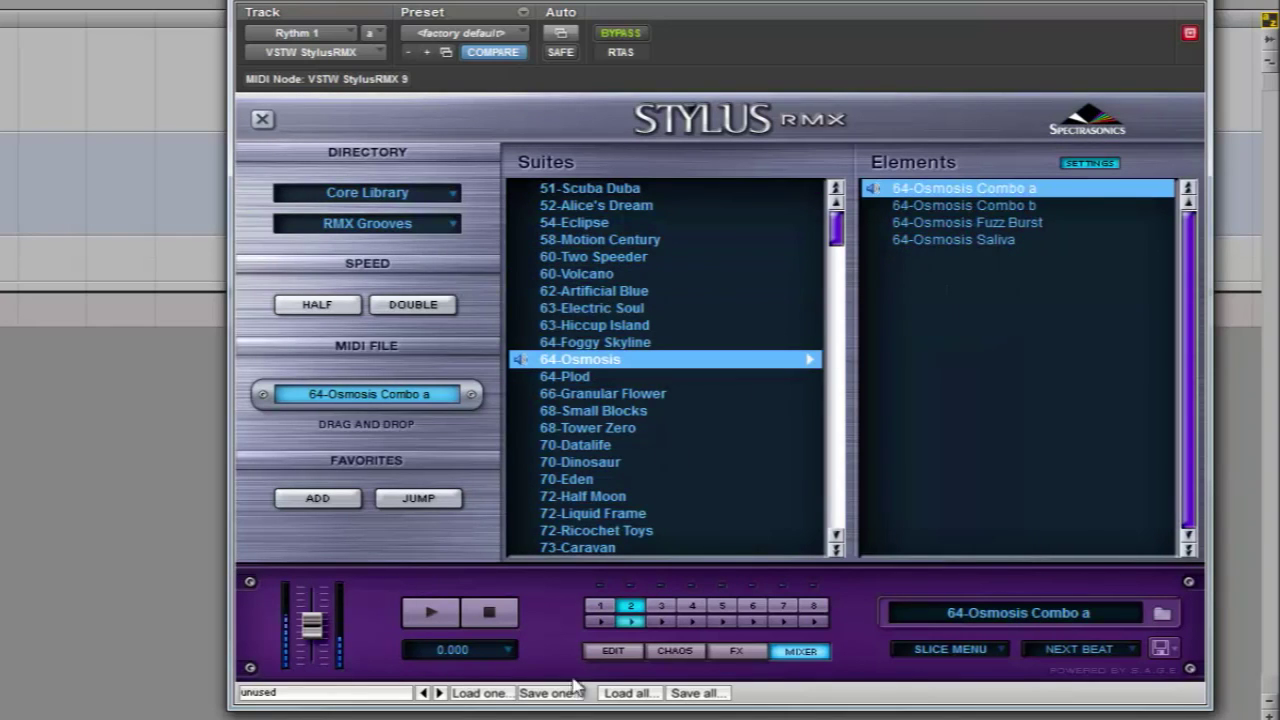
click(423, 315)
click(488, 618)
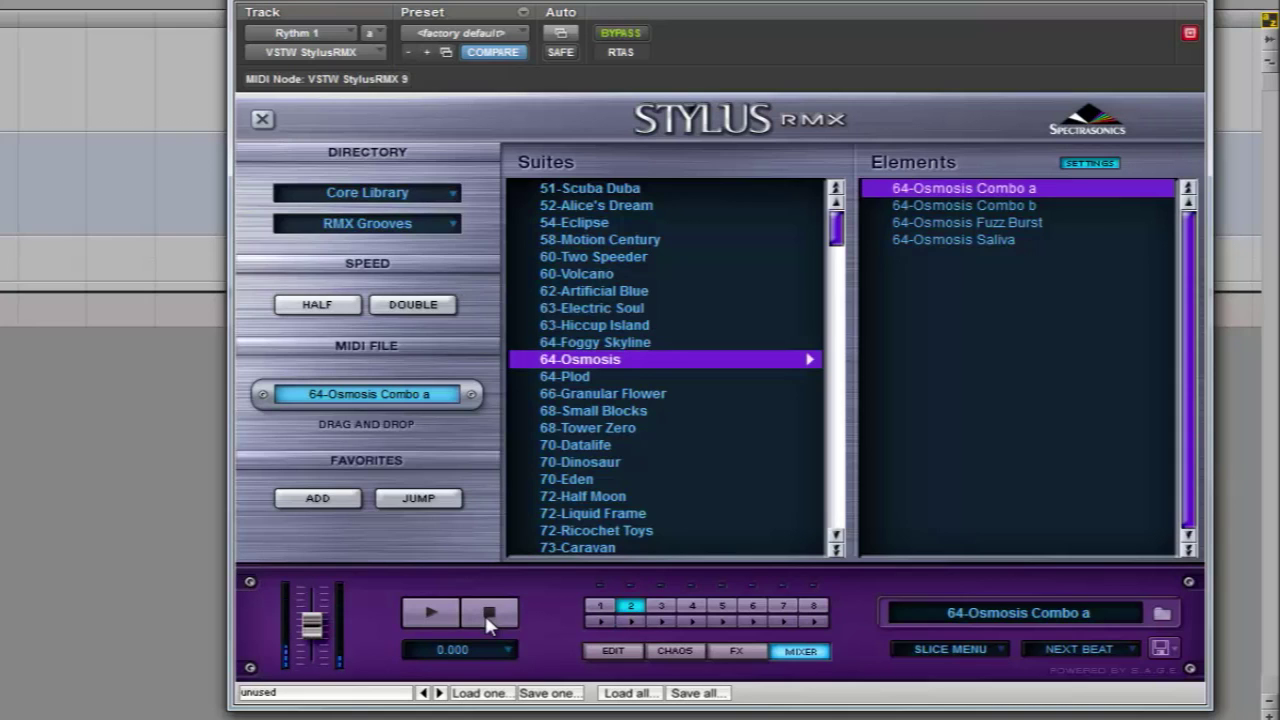
click(818, 658)
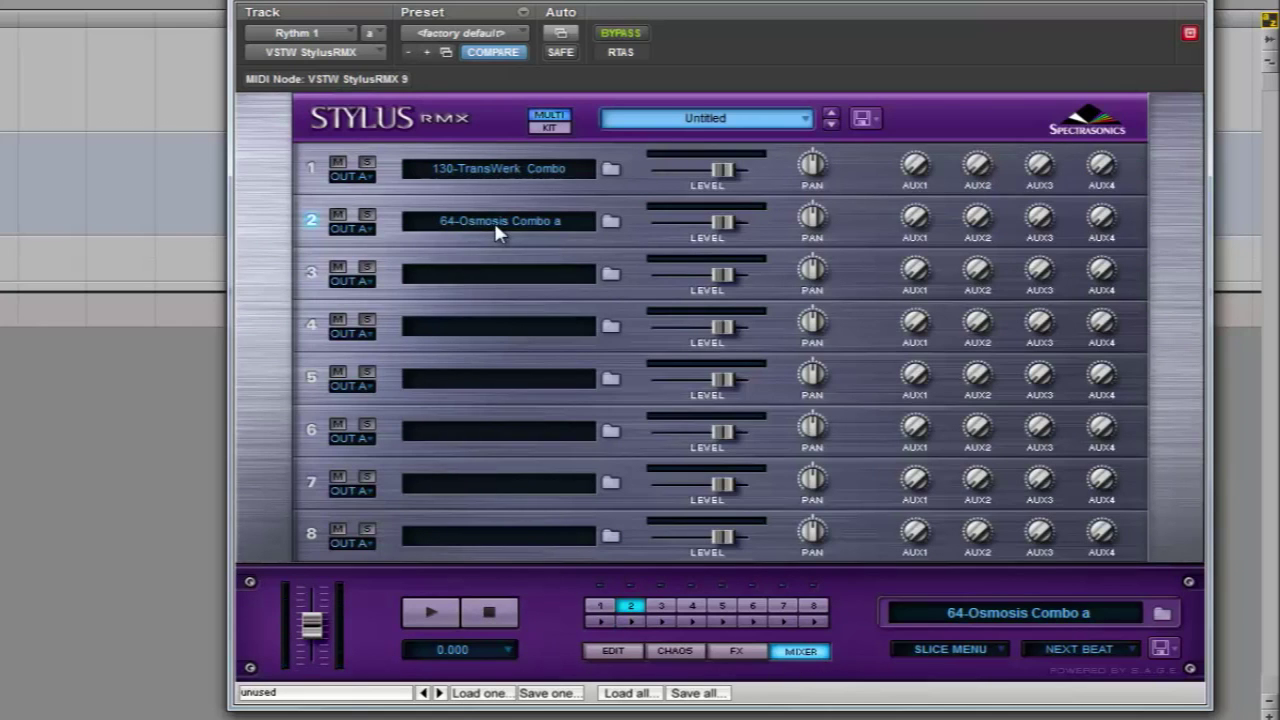
Route Stylus part 2 to OUT B and set Rythm 2's input to VSTW StylusRMX Out 3+4.
click(360, 230)
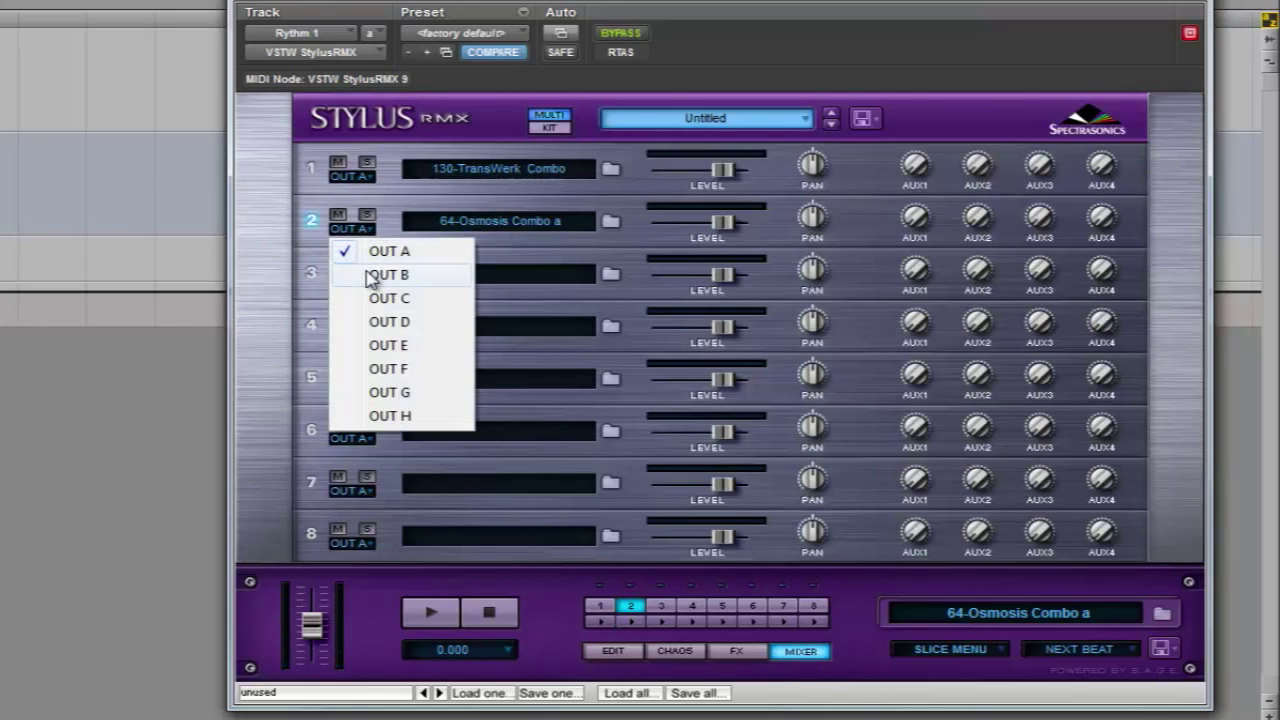
click(372, 275)
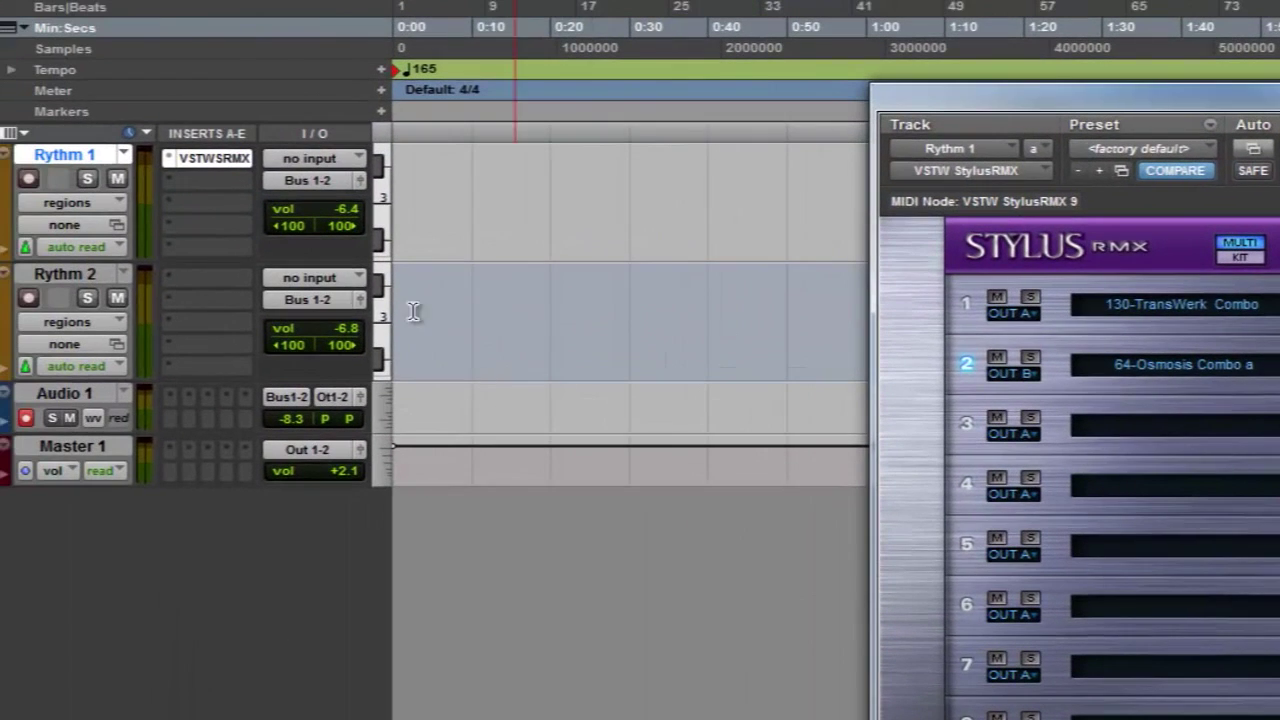
click(332, 285)
mouse_move(359, 363)
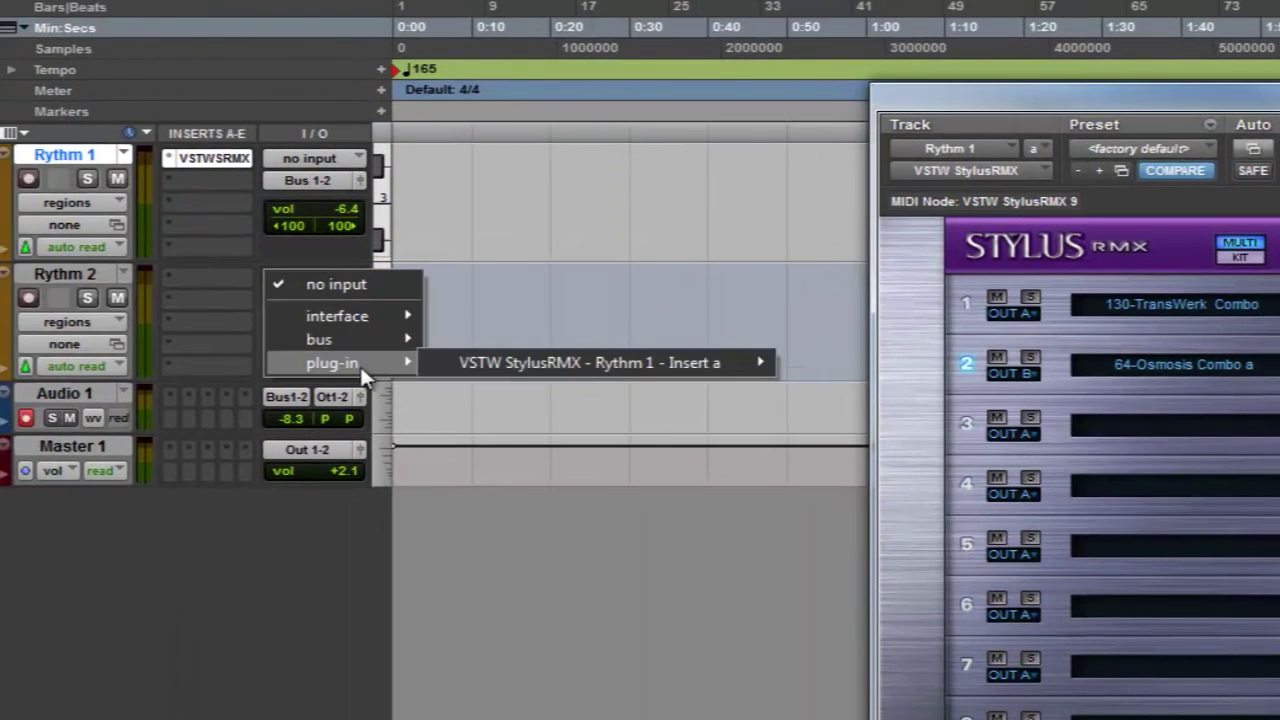
mouse_move(700, 363)
click(870, 363)
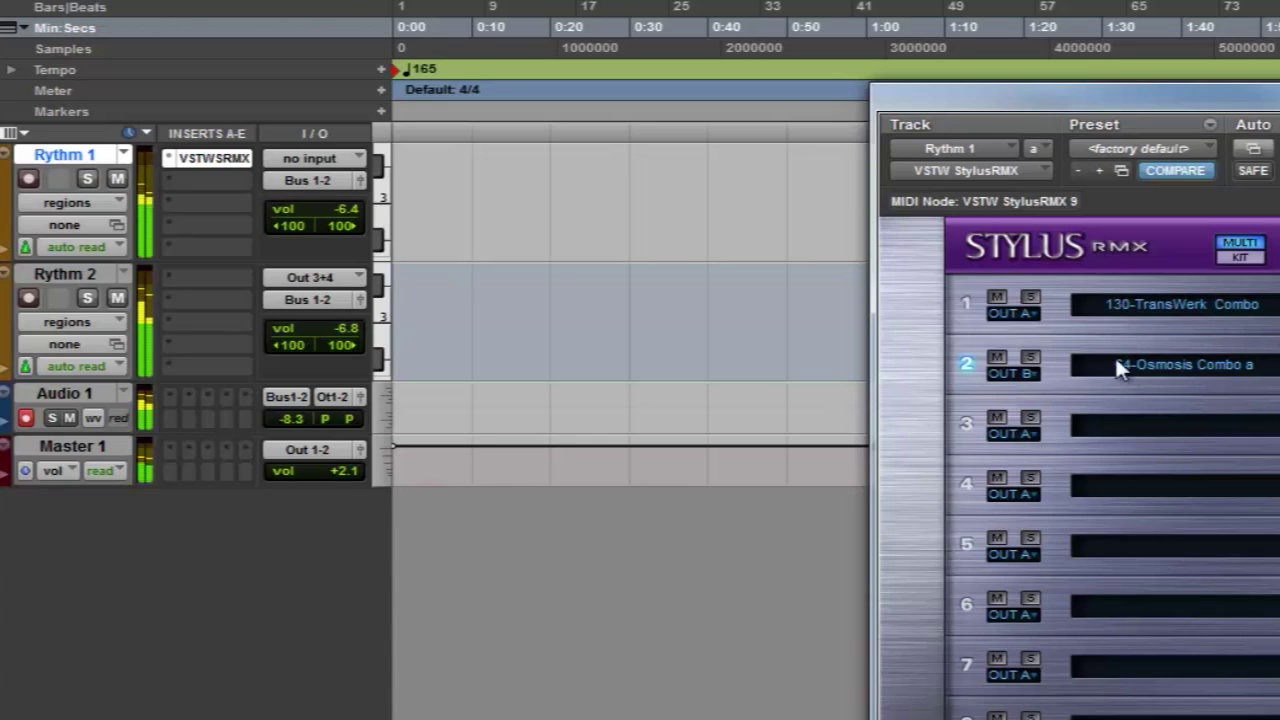
Compare parts 1 and 2 by toggling mutes, lower part 2's level slightly, then mute part 2.
click(995, 298)
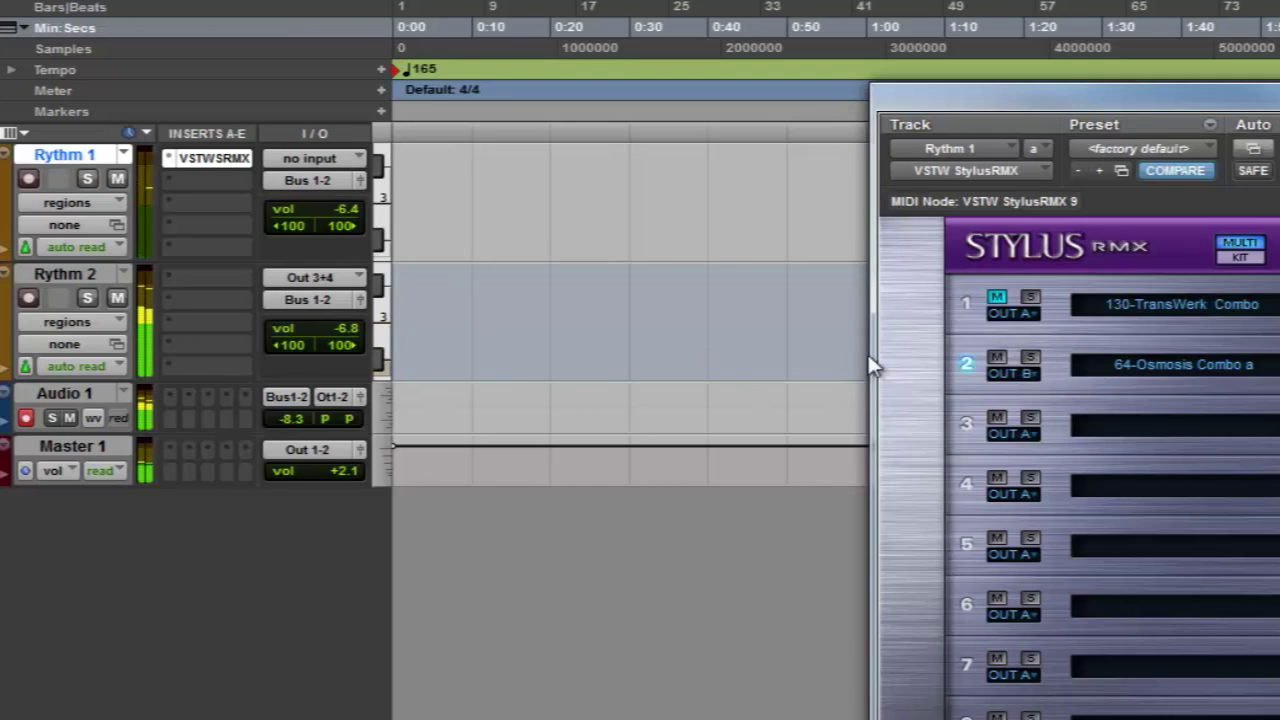
click(996, 357)
click(996, 297)
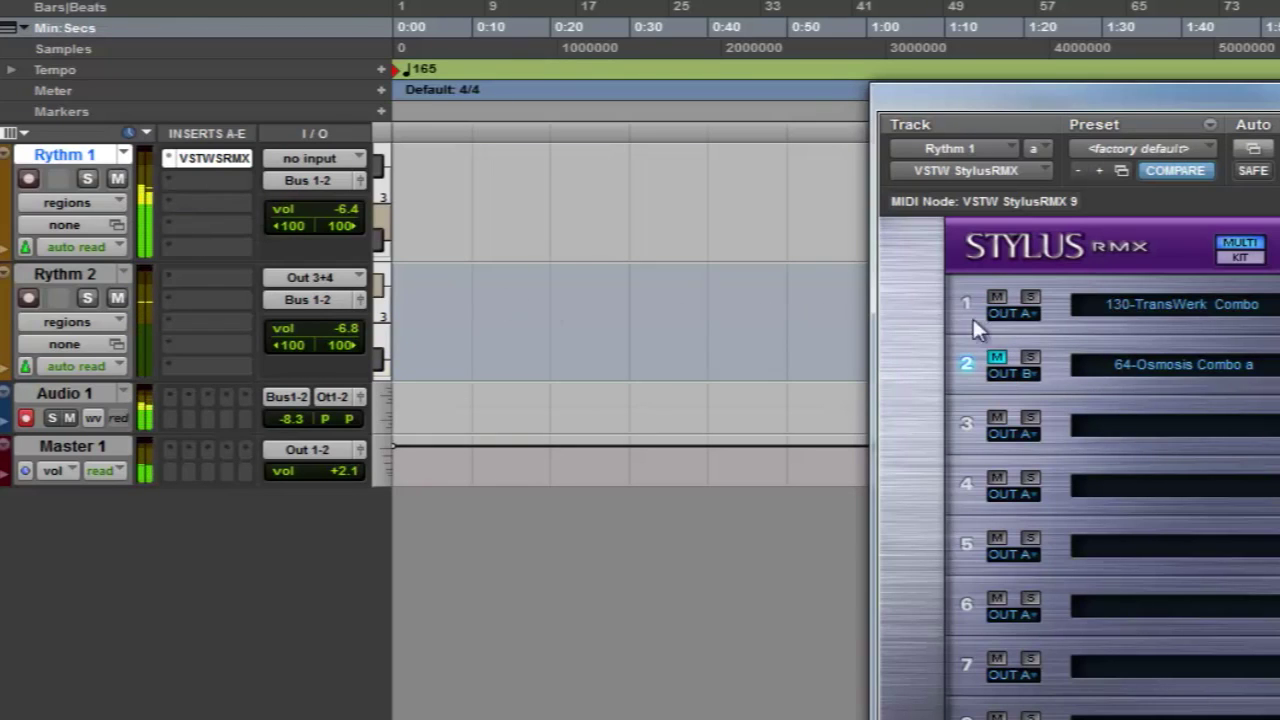
click(996, 297)
click(996, 357)
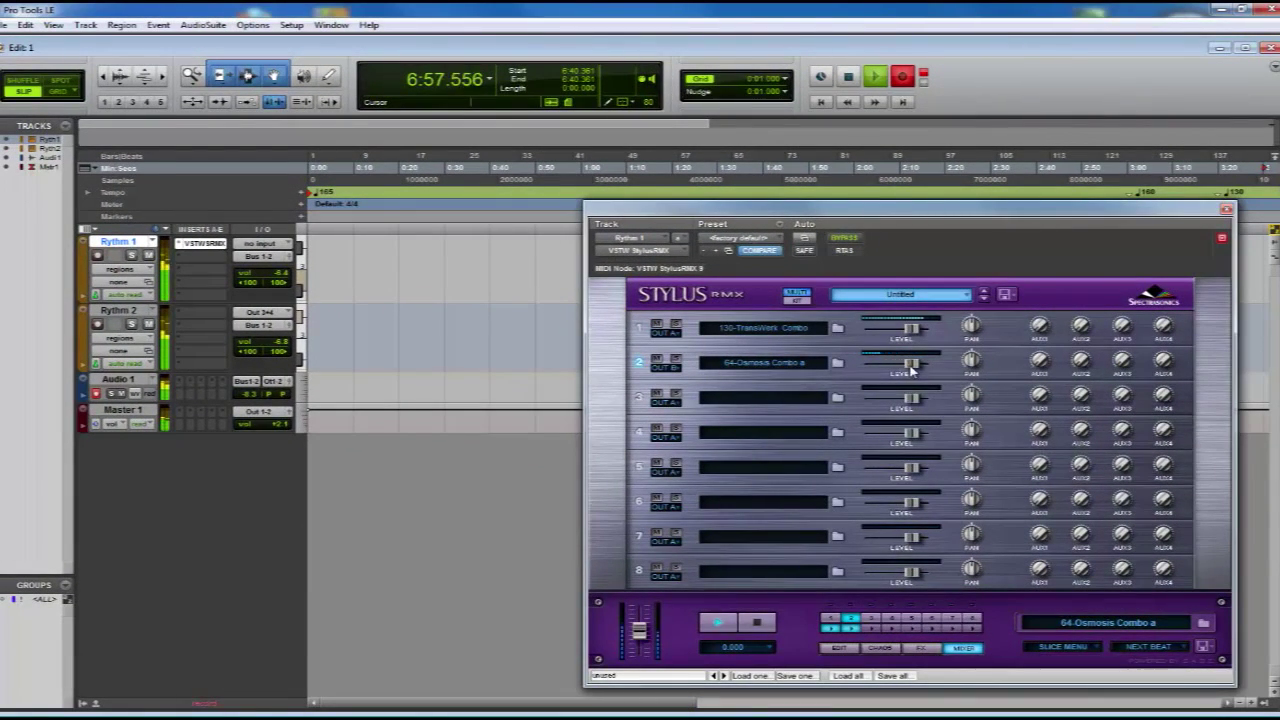
mouse_move(910, 365)
mouse_down()
mouse_move(890, 366)
mouse_move(905, 366)
mouse_move(902, 331)
mouse_move(894, 366)
mouse_up()
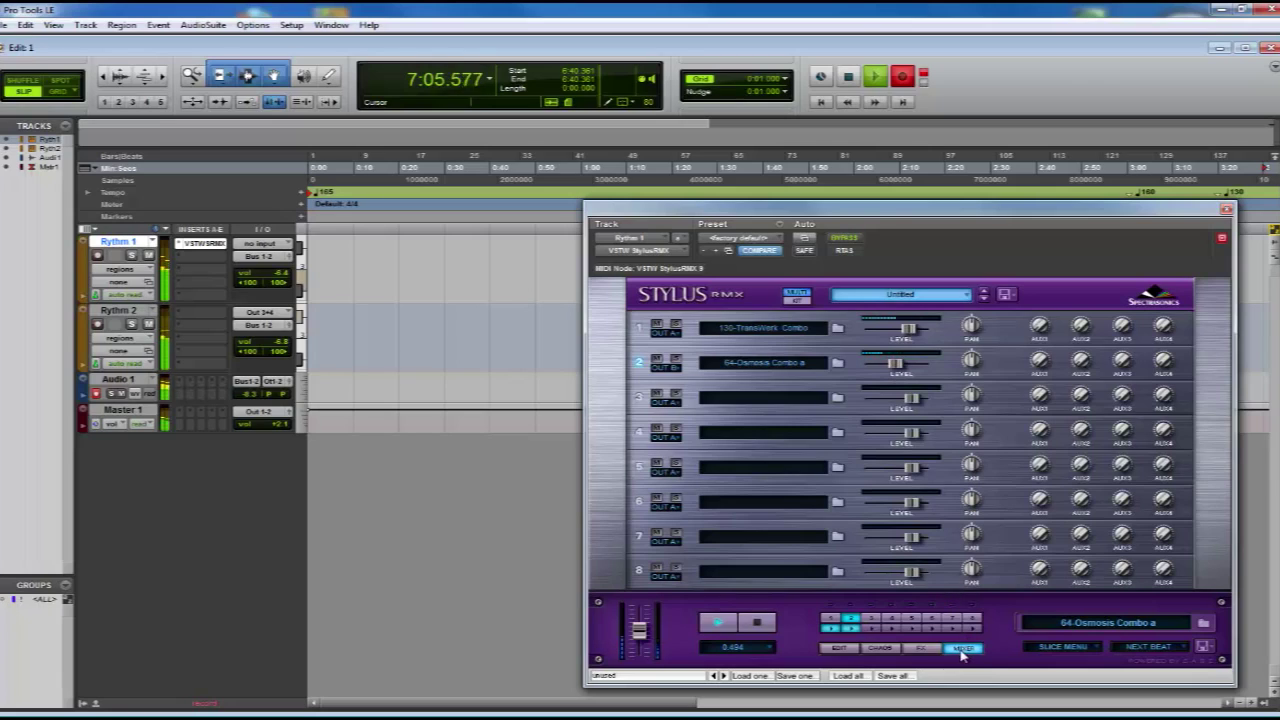
click(657, 359)
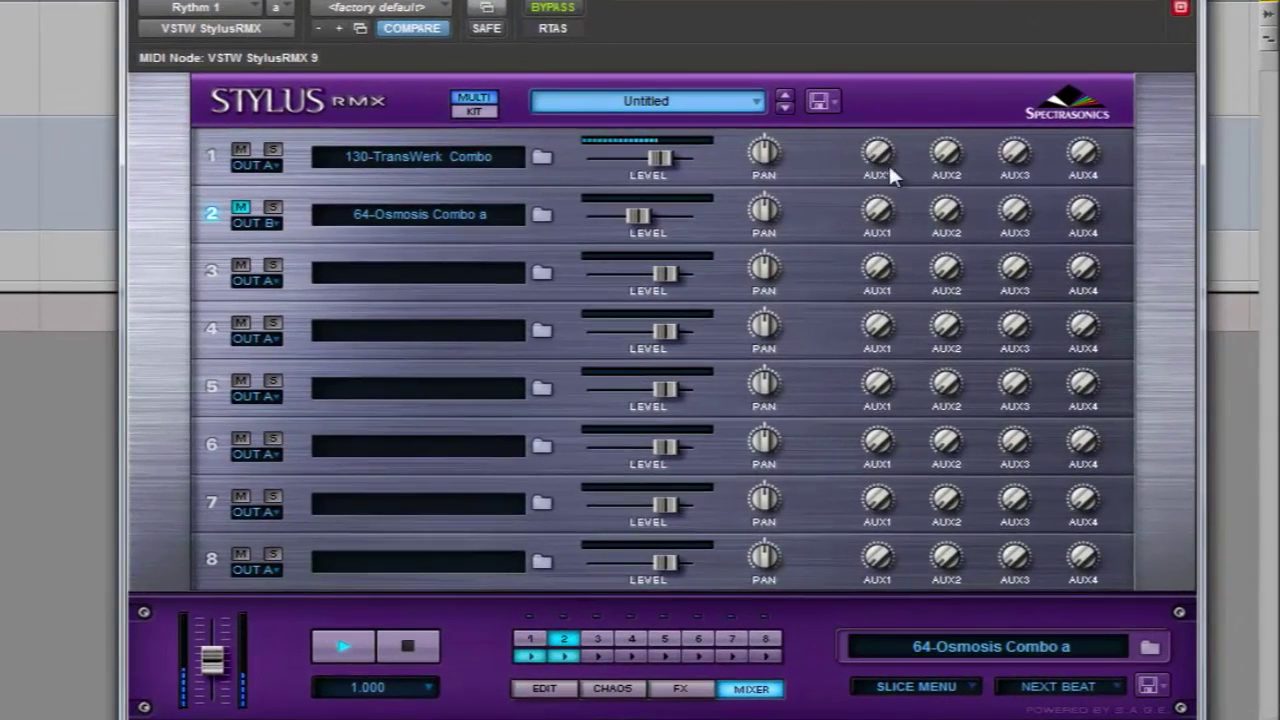
click(682, 688)
Browse the Aux 1–4 and Master effect chains, then list replacement effects for Aux 1's EZ-Verb.
click(553, 142)
click(617, 142)
click(689, 140)
click(758, 140)
click(817, 142)
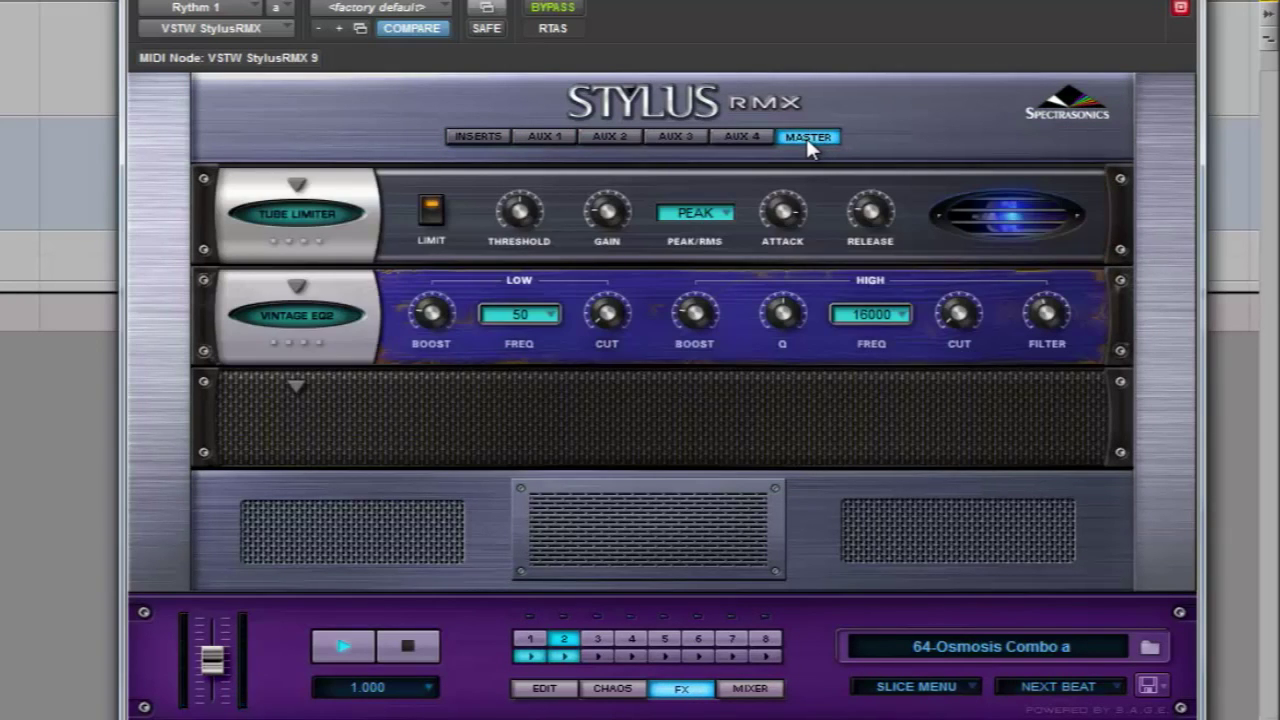
click(530, 136)
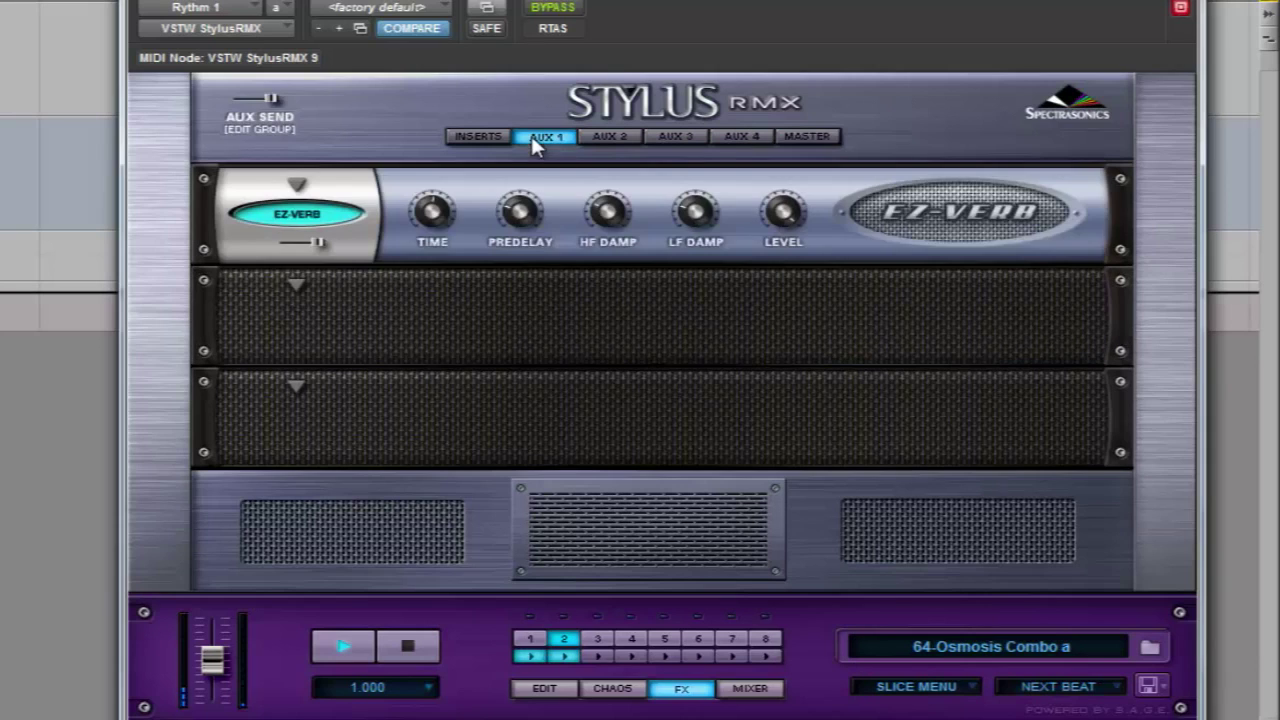
click(296, 188)
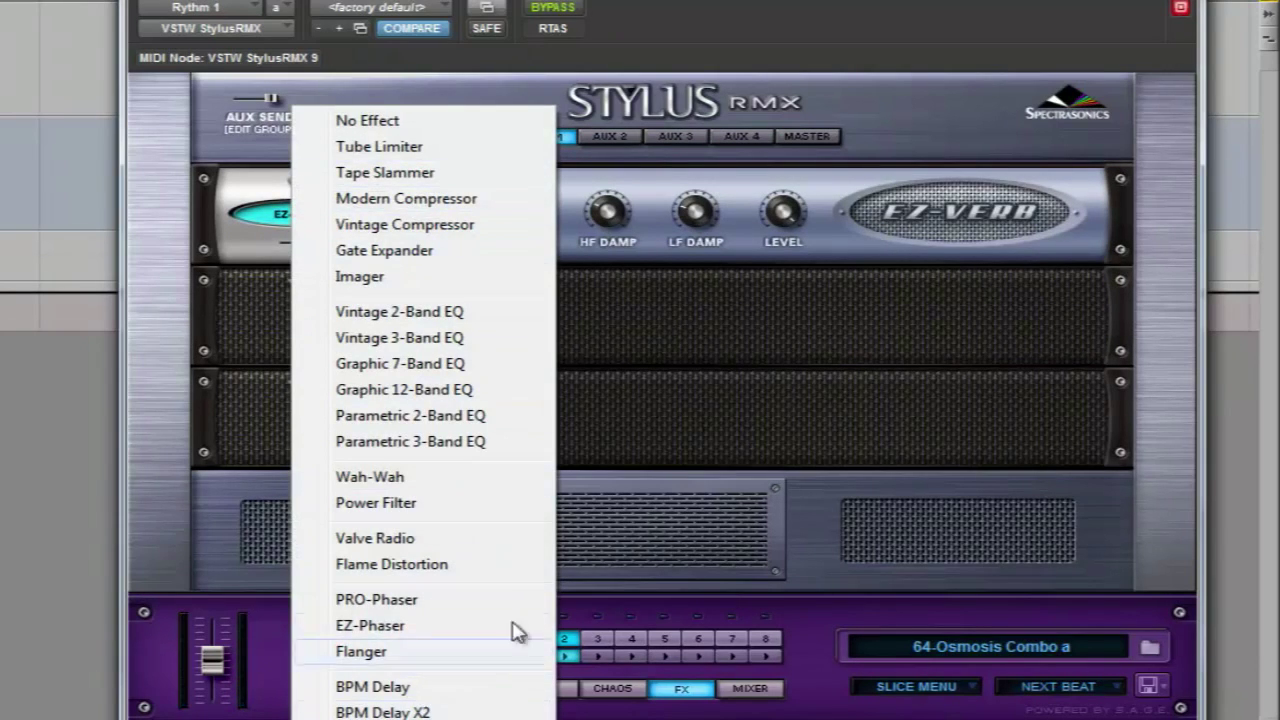
Keep EZ-Verb, try raising part 1's AUX1 send in the eight-part mixer, and stop playback.
click(827, 366)
click(764, 690)
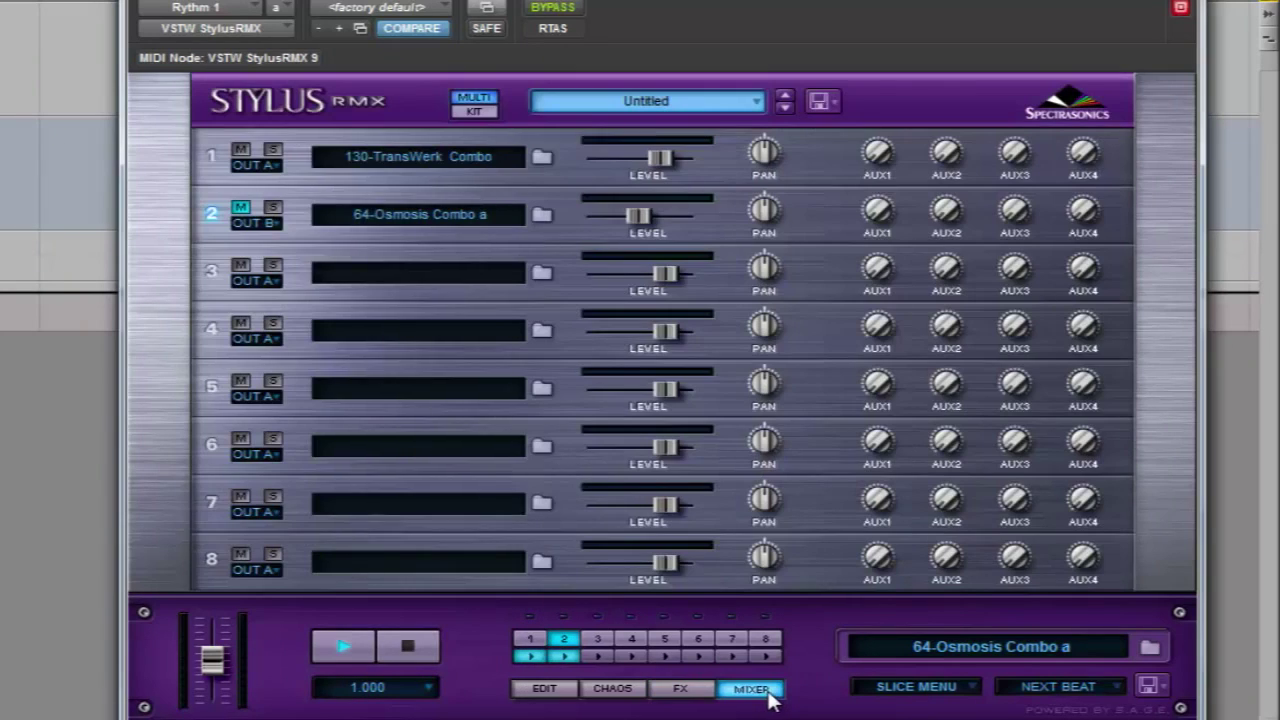
drag(888, 147, 912, 105)
key(space)
On part 1, enable the low-pass Power Filter and sweep its cutoff, width and drive.
click(561, 689)
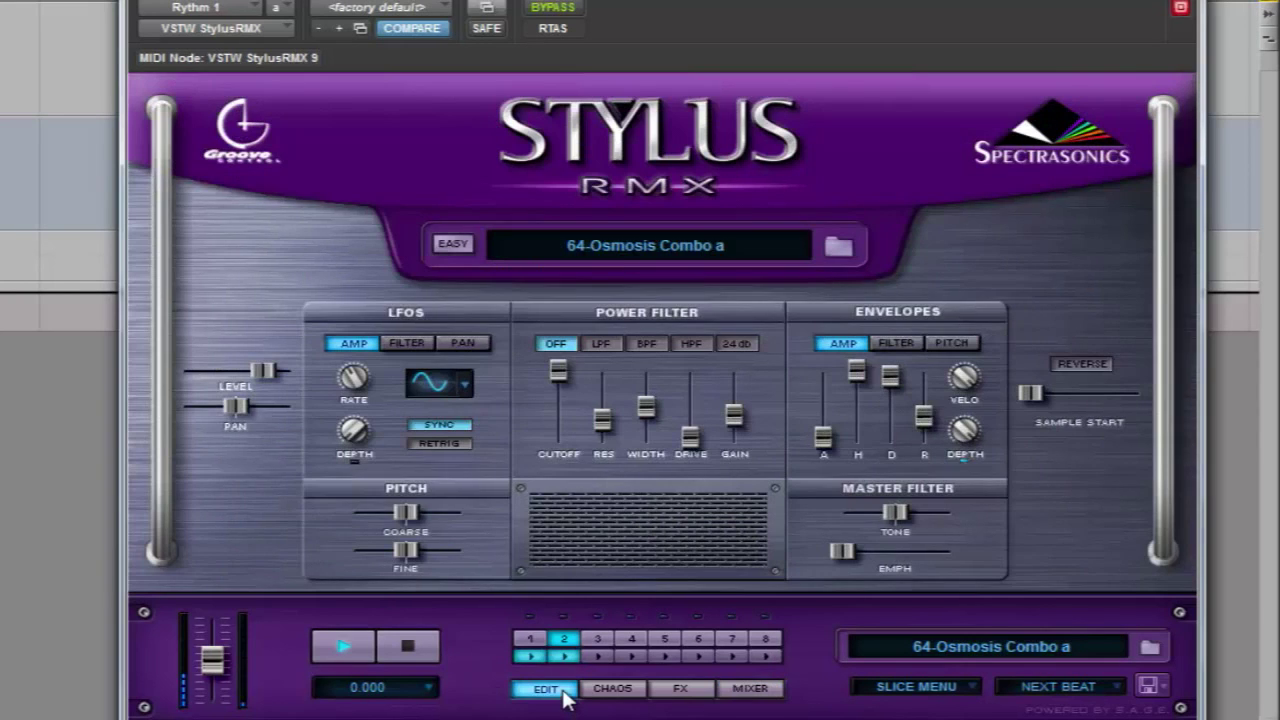
click(531, 640)
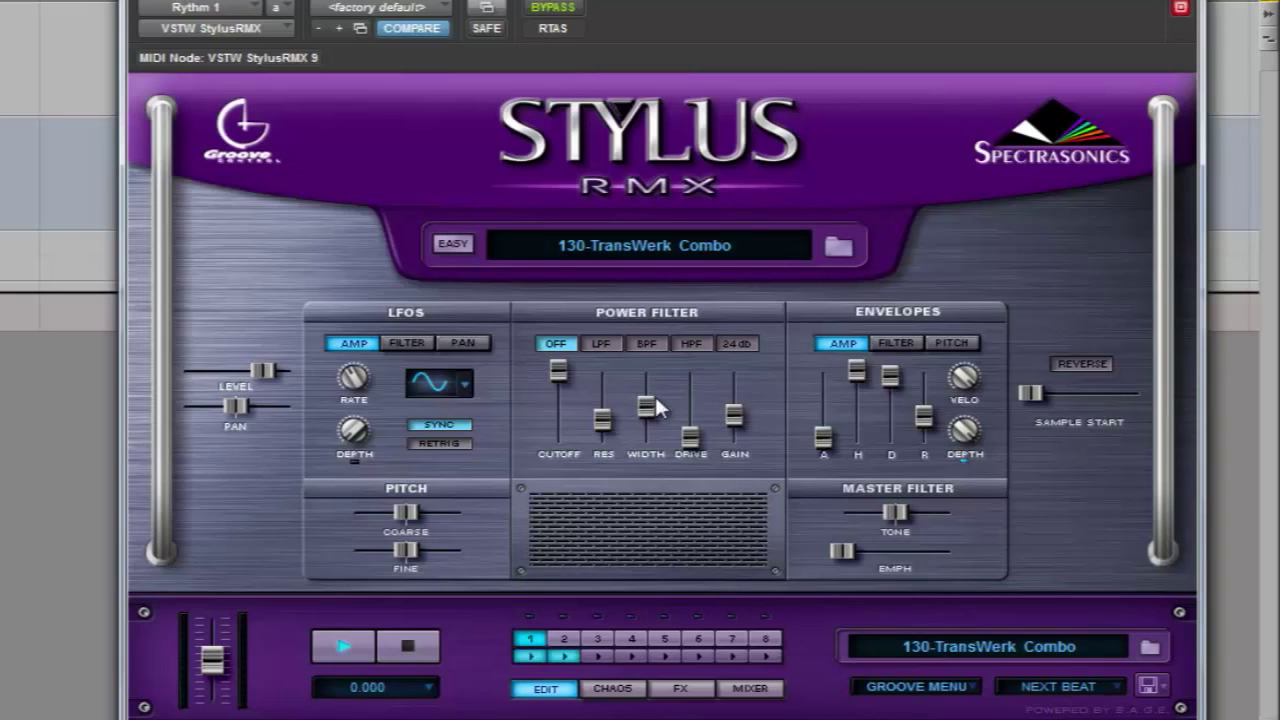
click(601, 343)
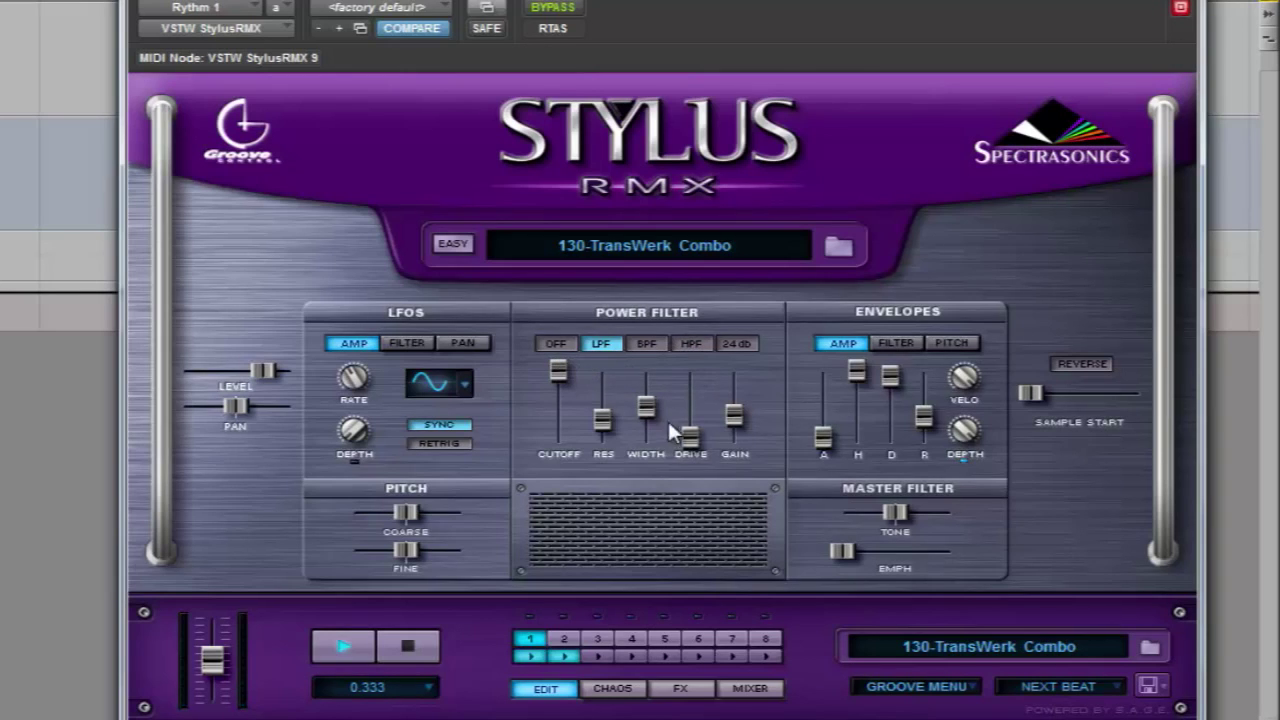
click(556, 370)
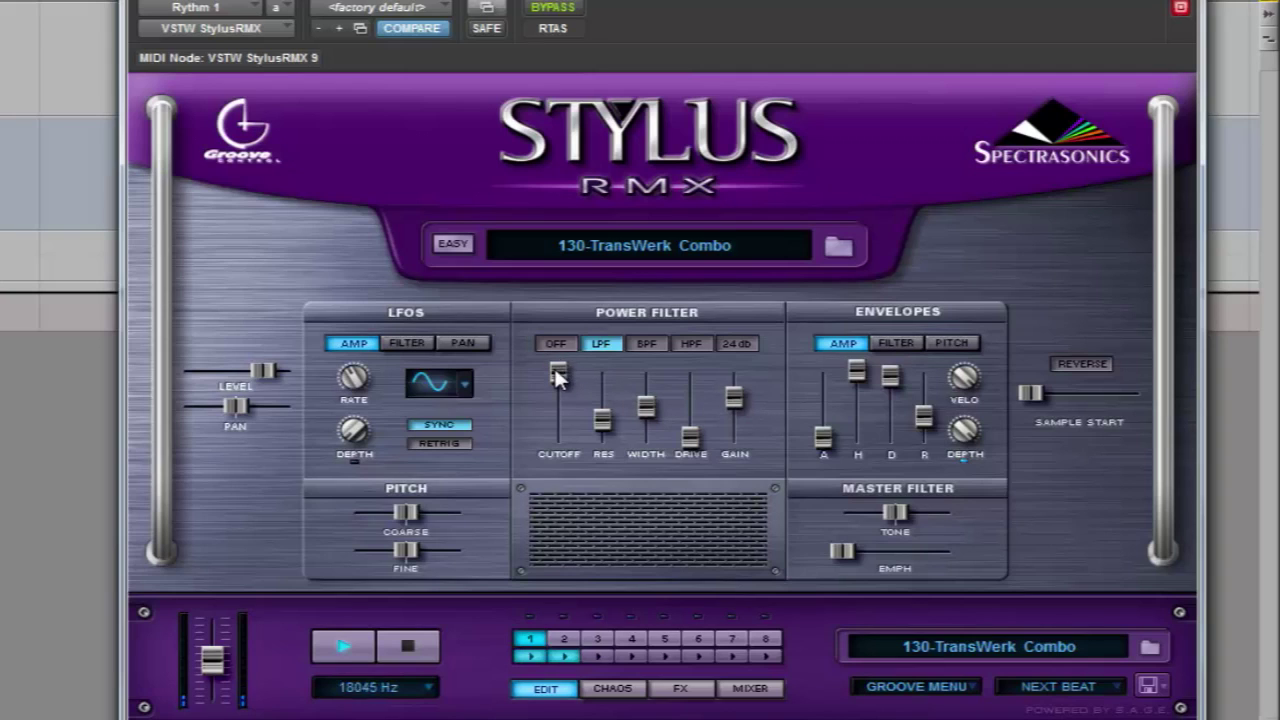
mouse_move(556, 386)
mouse_down()
mouse_move(557, 437)
mouse_move(557, 401)
mouse_up()
drag(690, 437, 647, 390)
drag(563, 376, 567, 411)
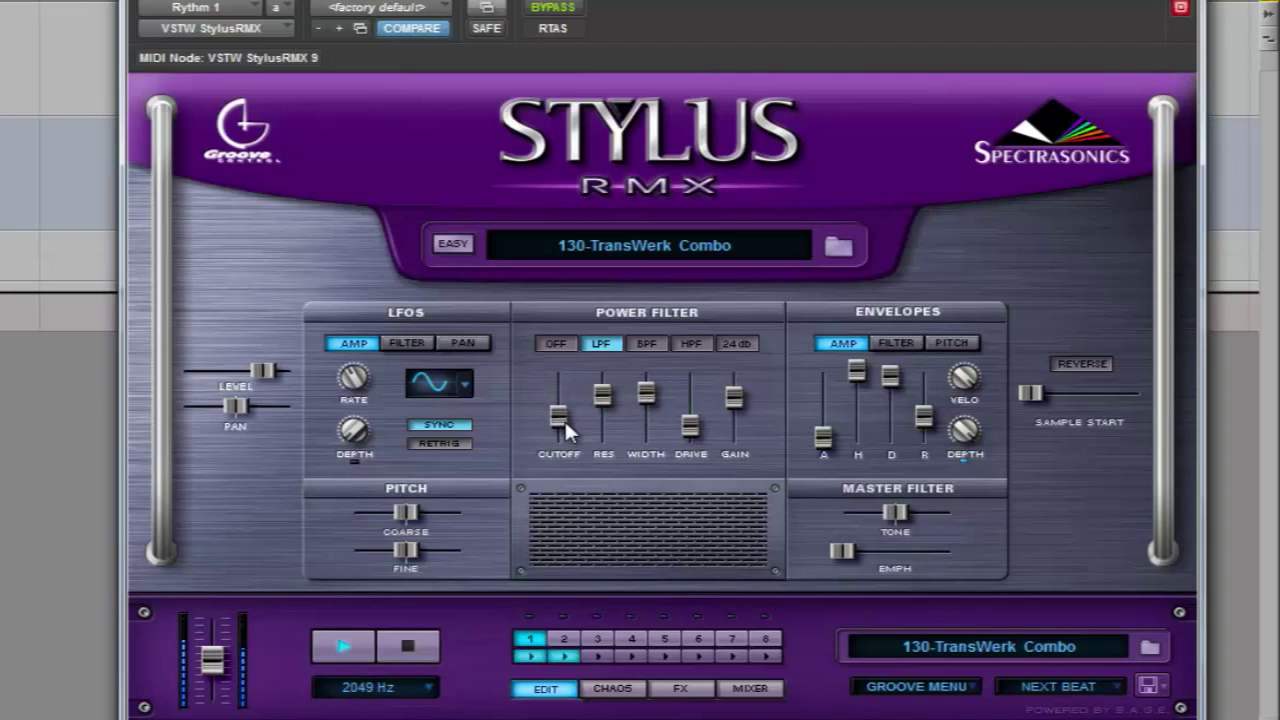
drag(565, 420, 560, 376)
Try band-pass, then high-pass with cutoff down to 148 Hz, and turn the filter off.
click(650, 341)
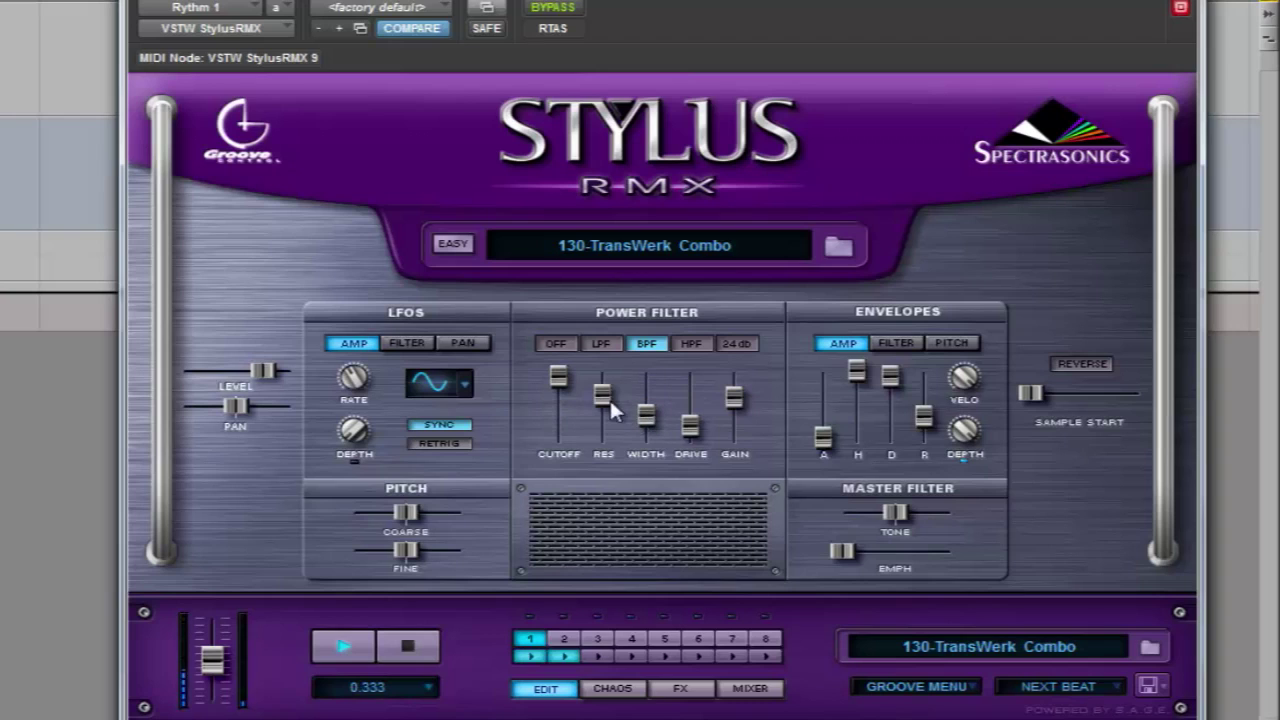
click(691, 344)
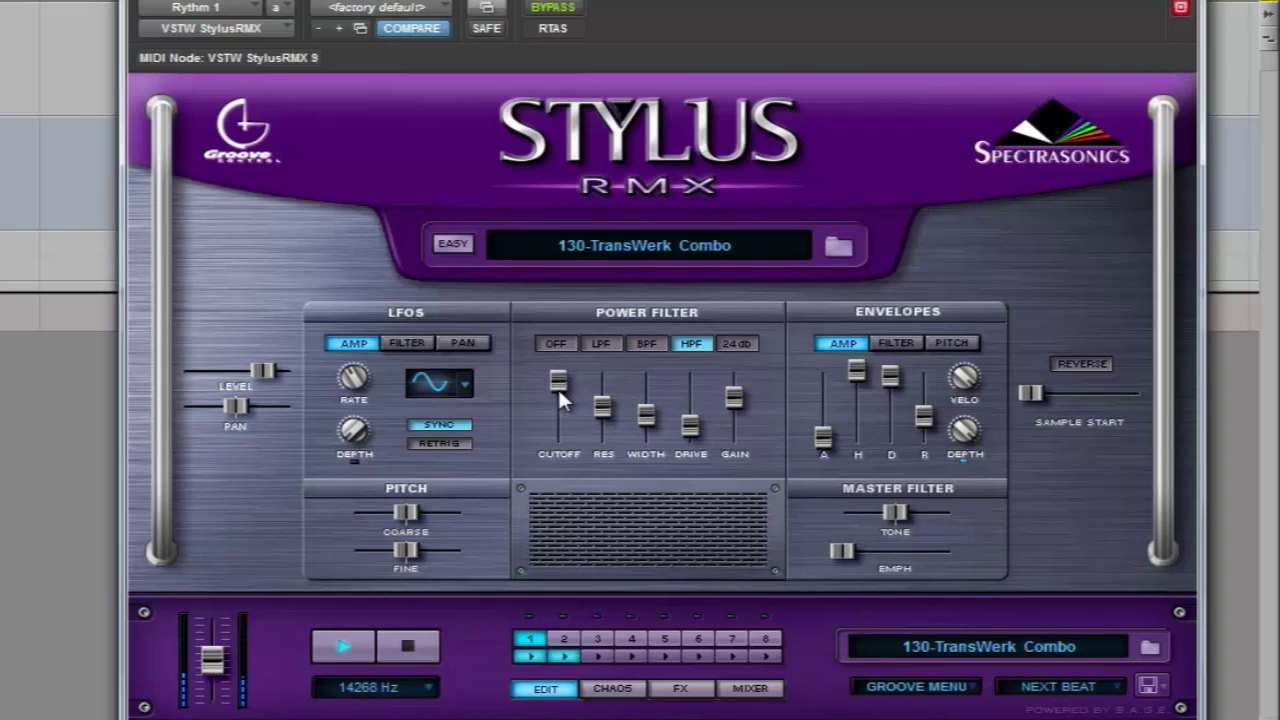
drag(559, 392, 568, 336)
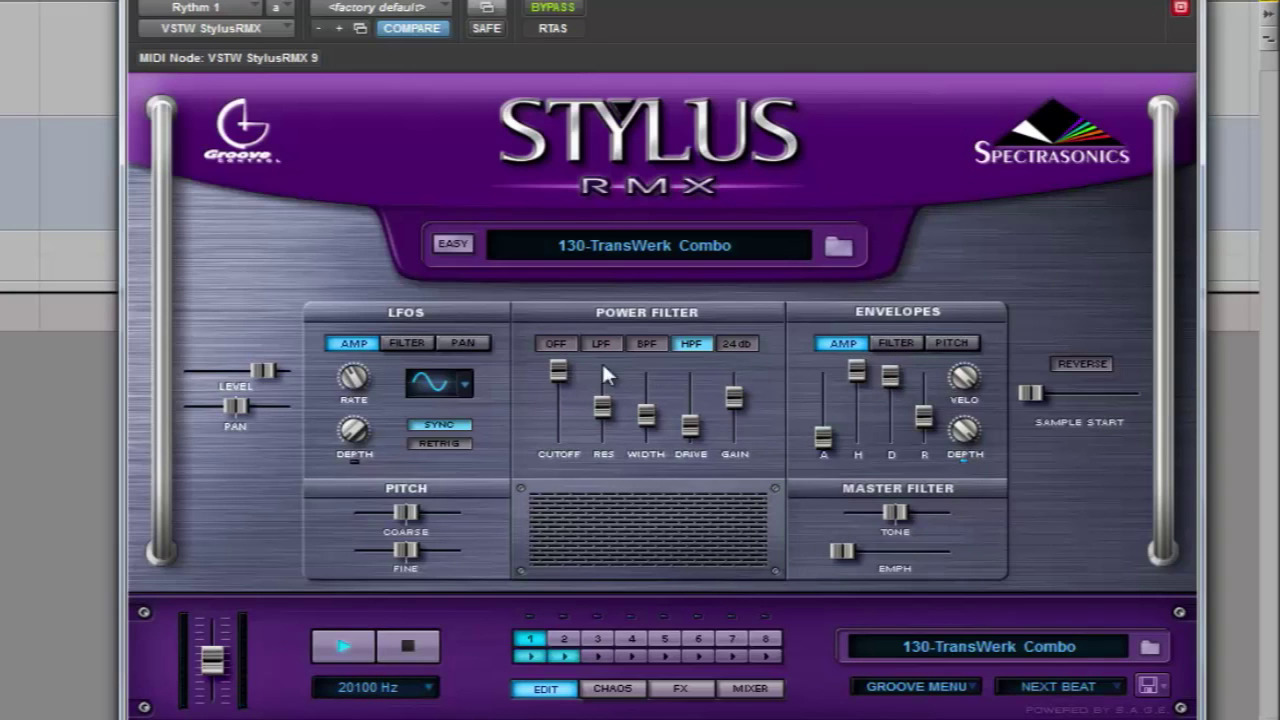
click(553, 344)
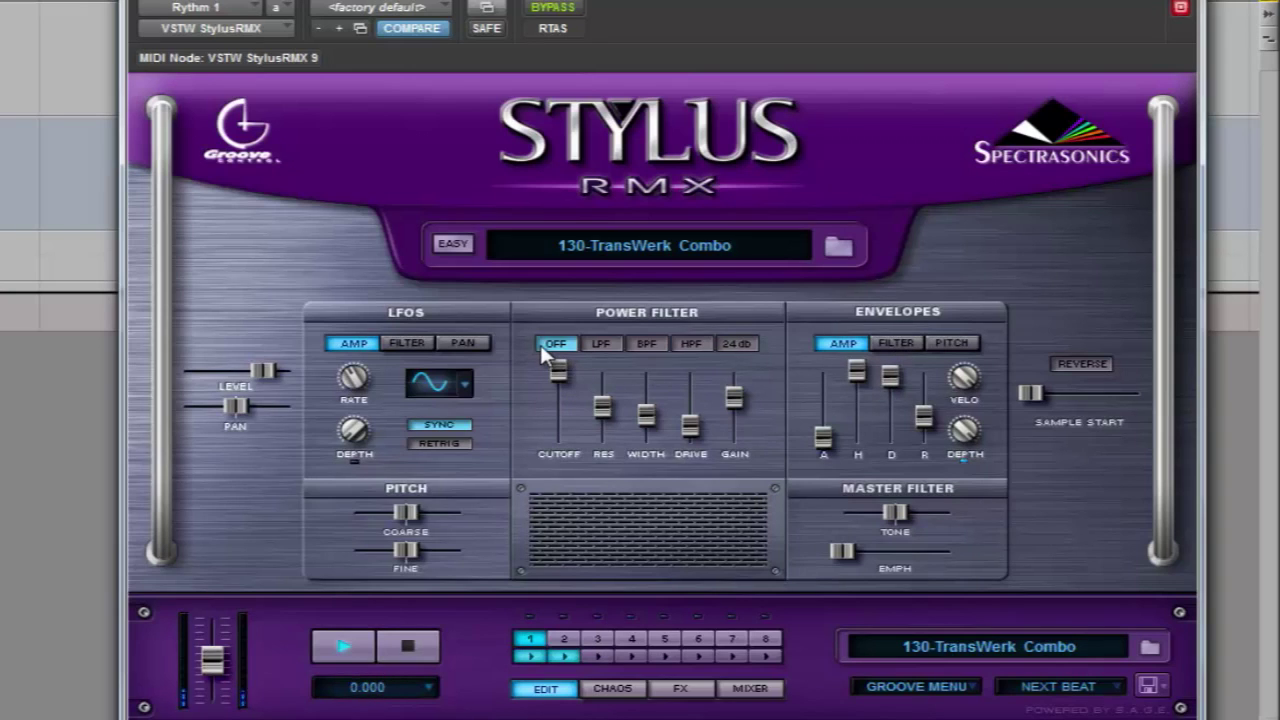
View the filter and pitch envelopes, then nudge the Master Filter tone toward high-pass.
click(910, 345)
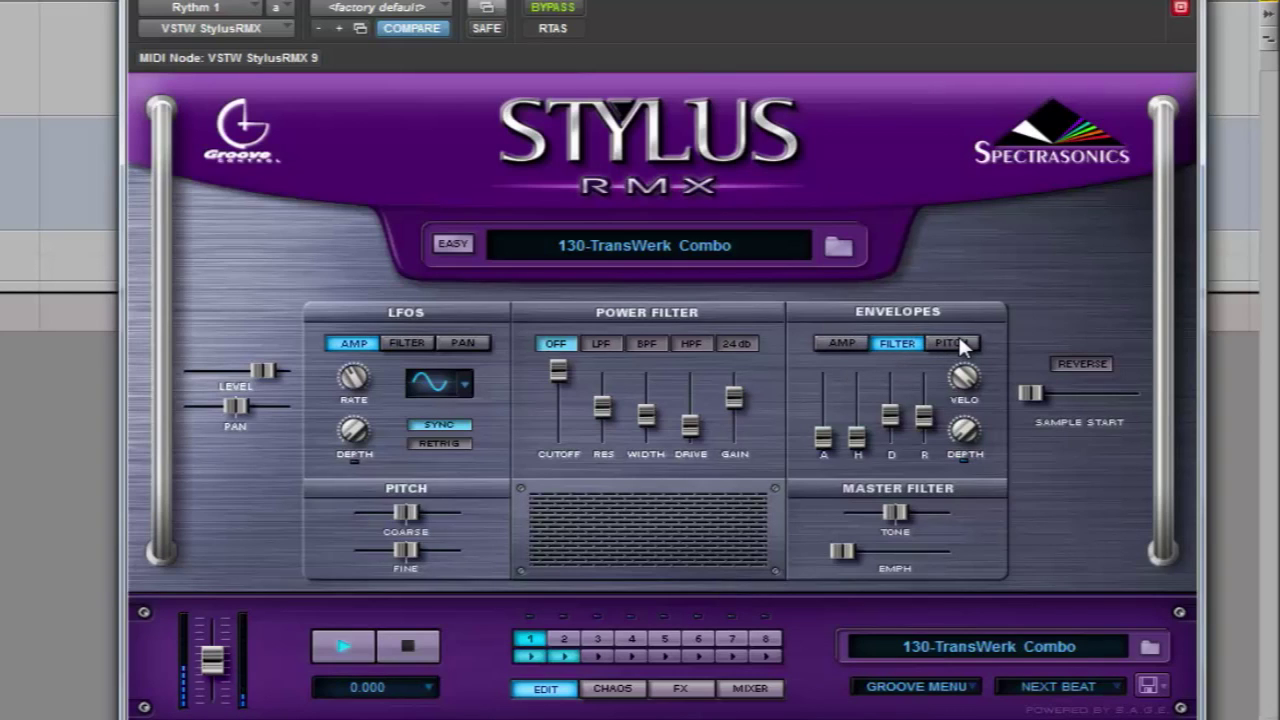
click(952, 344)
click(897, 345)
mouse_move(897, 513)
mouse_down()
mouse_move(940, 524)
mouse_move(851, 522)
mouse_move(898, 526)
mouse_up()
Select part 2's 64-Osmosis Combo a groove, unmuting it and muting part 1 in the mixer.
click(560, 640)
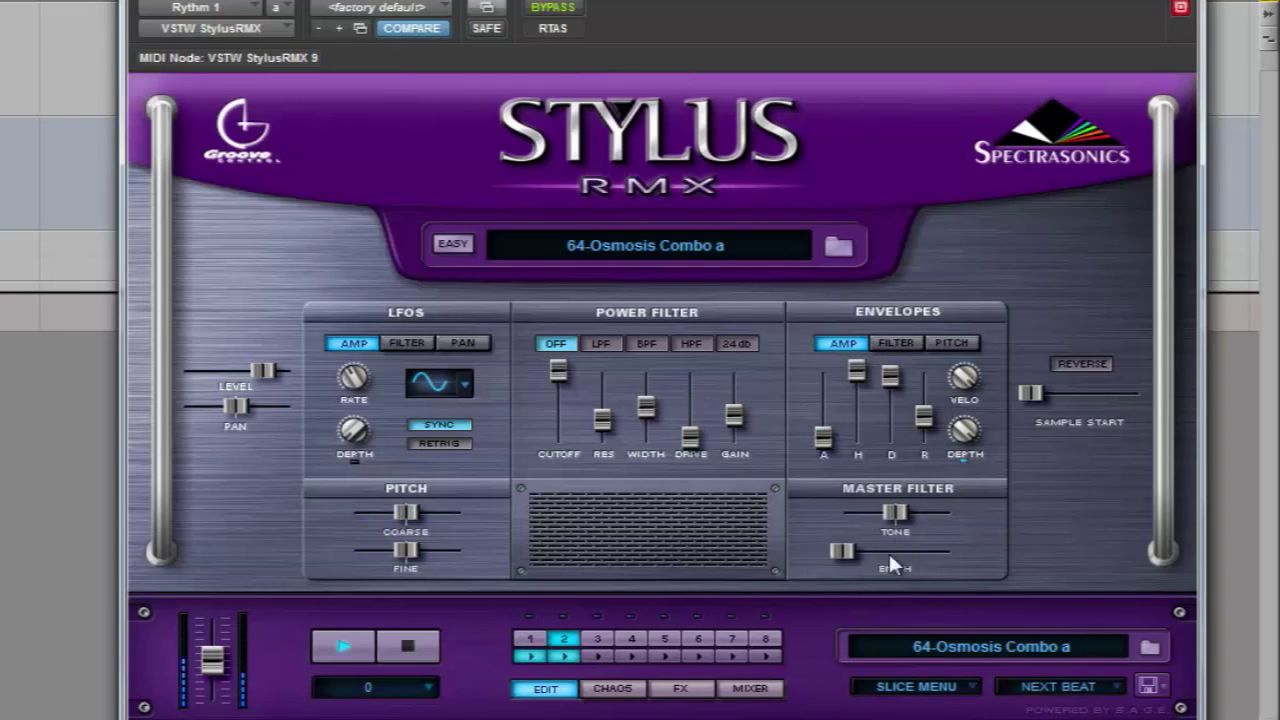
click(762, 688)
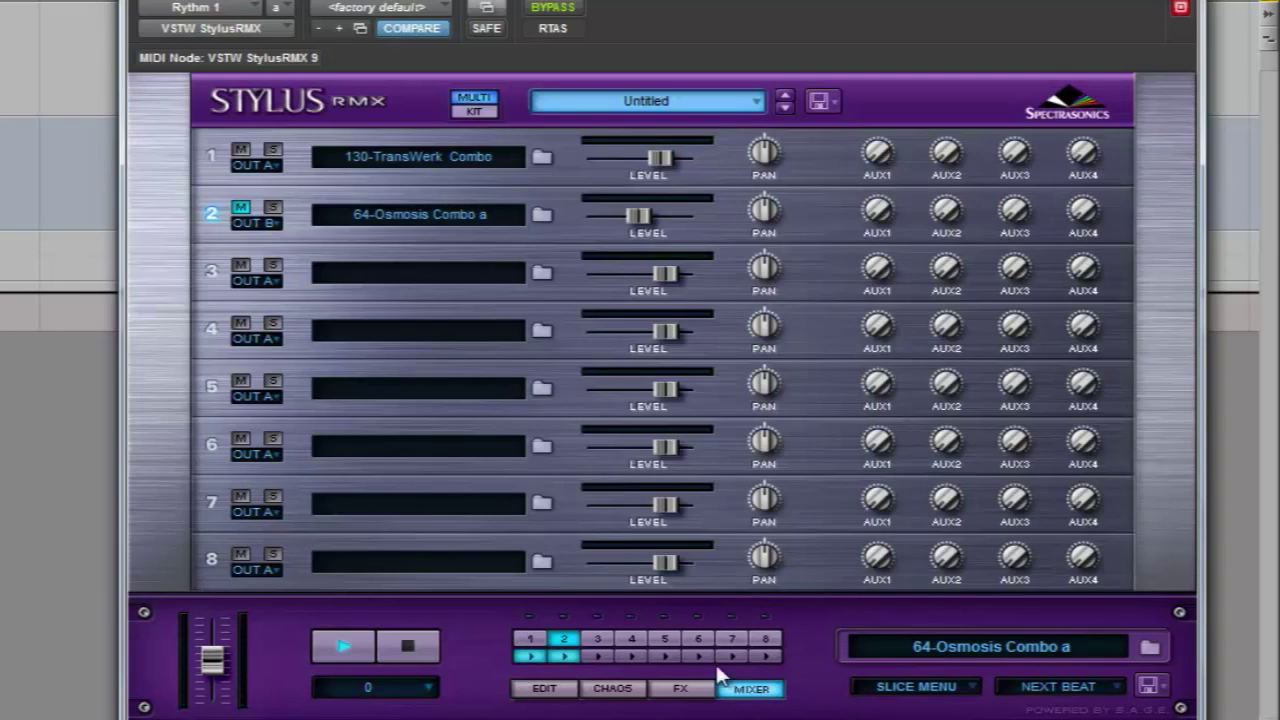
click(246, 209)
click(241, 150)
click(544, 688)
Push part 2's Master Filter tone to 2497 Hz HP and begin raising its coarse pitch.
mouse_move(896, 514)
mouse_down()
mouse_move(939, 520)
mouse_move(853, 533)
mouse_move(898, 536)
mouse_up()
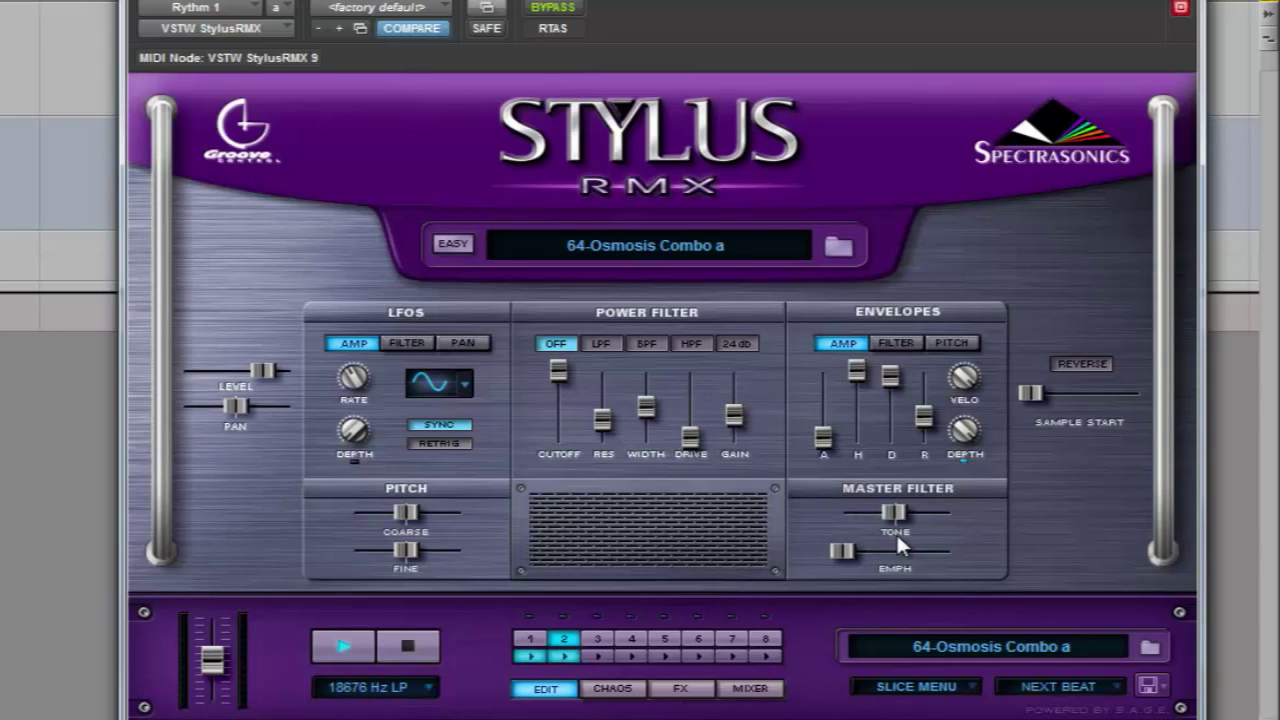
click(760, 688)
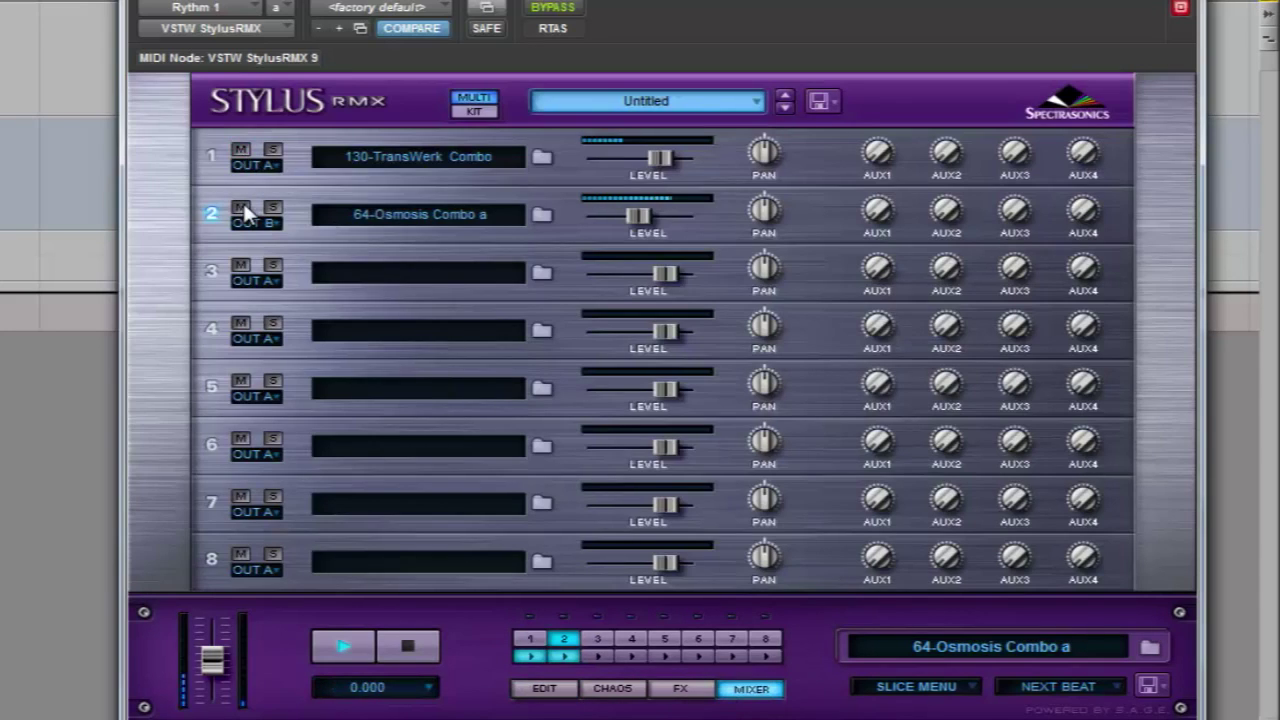
click(545, 690)
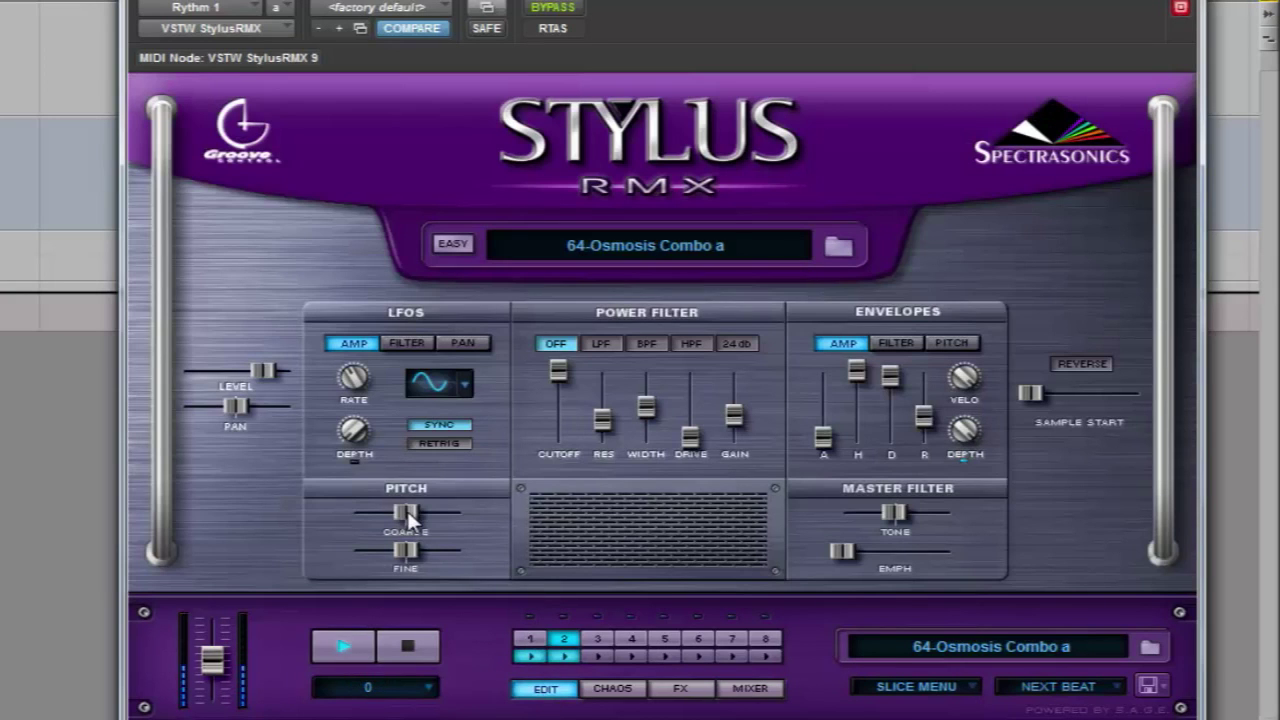
drag(406, 508, 438, 515)
Select part 1's 130-TransWerk Combo groove and lower its coarse pitch to -2.
click(531, 641)
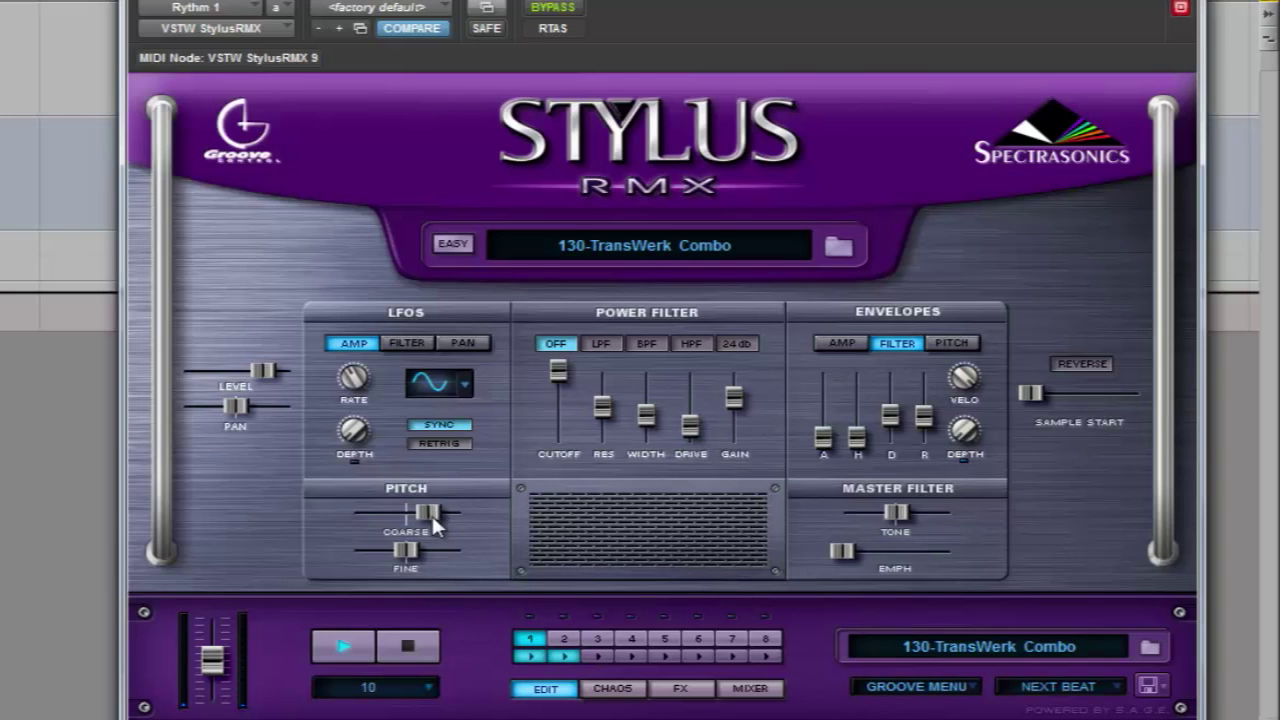
drag(442, 515, 406, 532)
Give part 1's pan LFO a sine waveform and raise its depth.
click(470, 345)
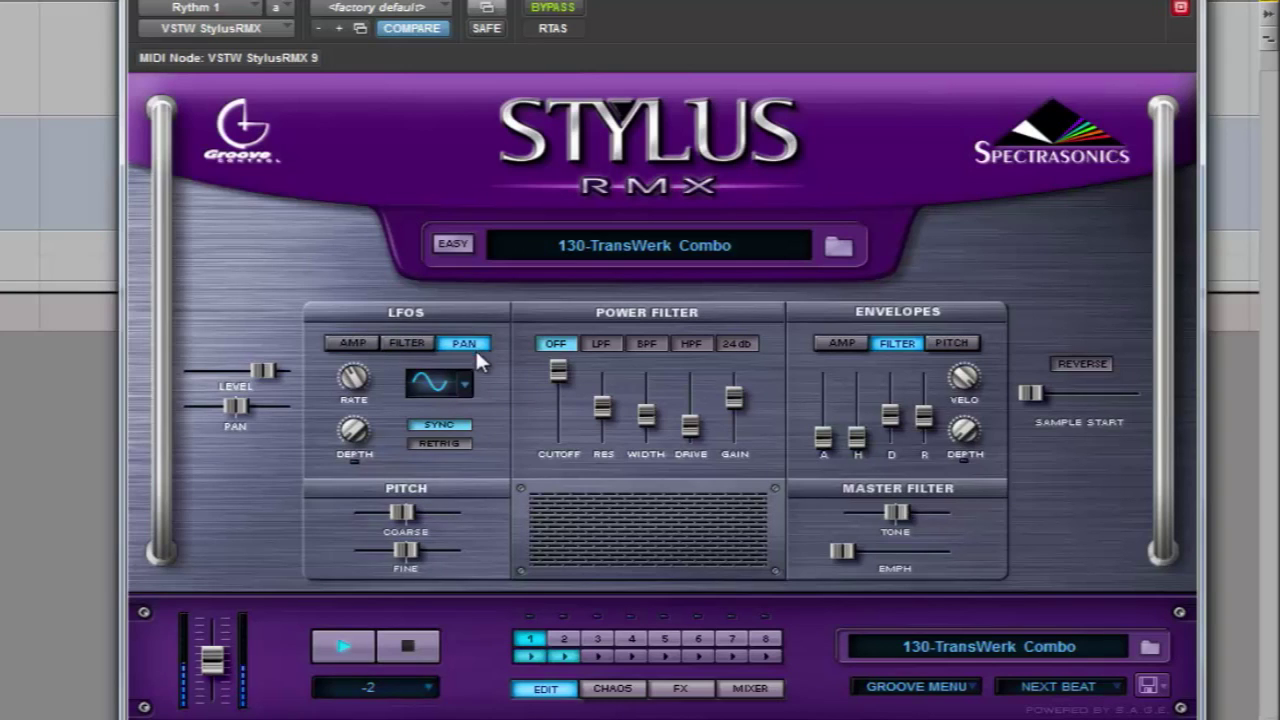
click(463, 383)
click(463, 383)
click(463, 383)
click(463, 383)
click(463, 383)
drag(354, 432, 403, 230)
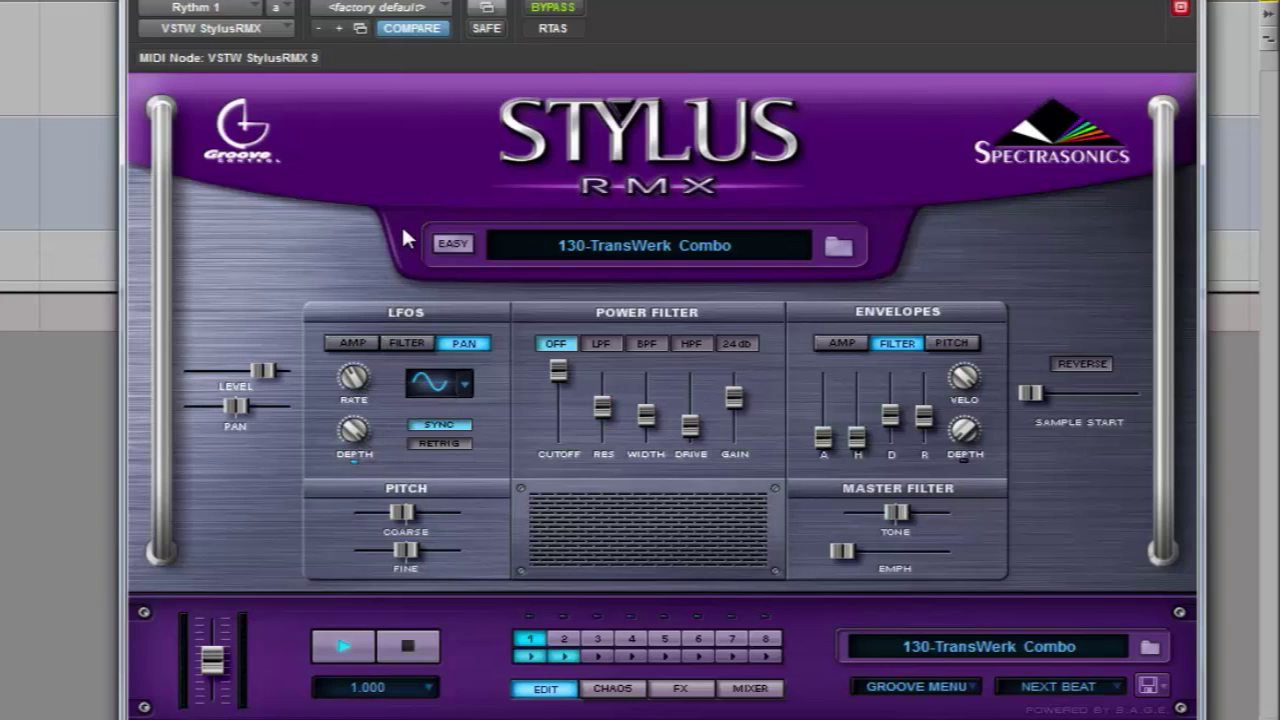
Set the pan LFO rate to 1/32 and its depth to 0.500.
click(355, 385)
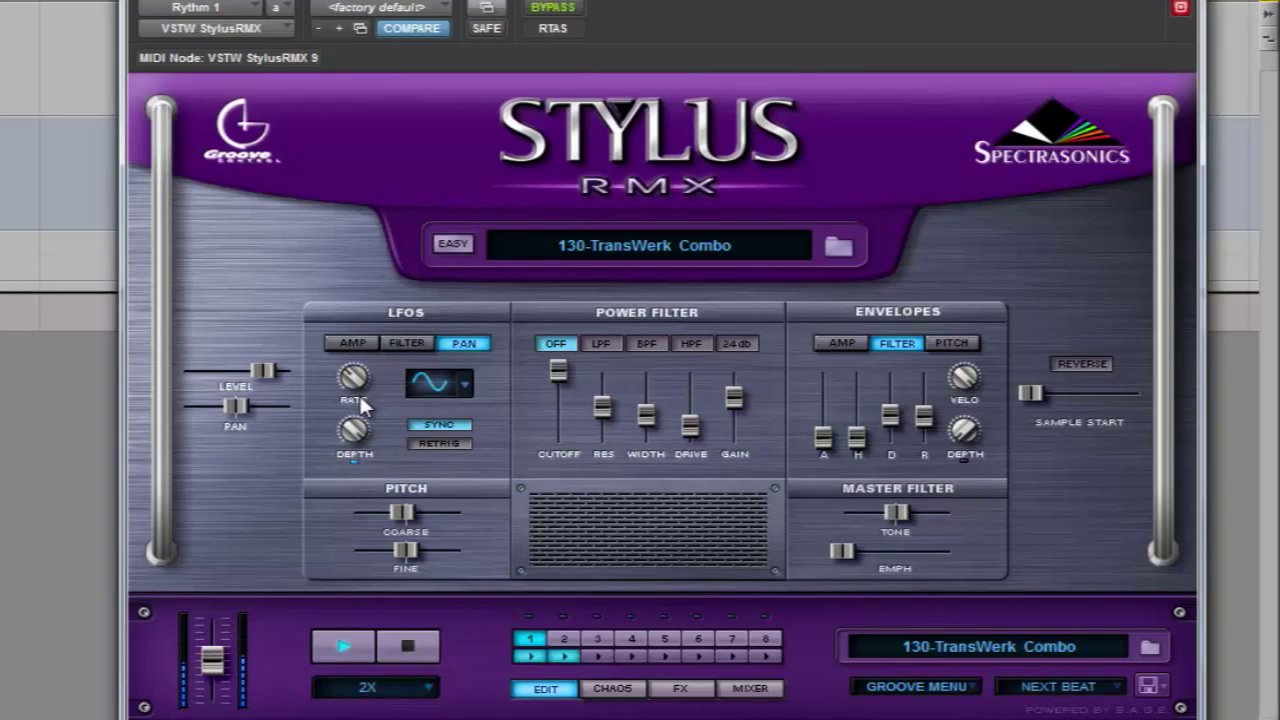
drag(362, 386, 362, 375)
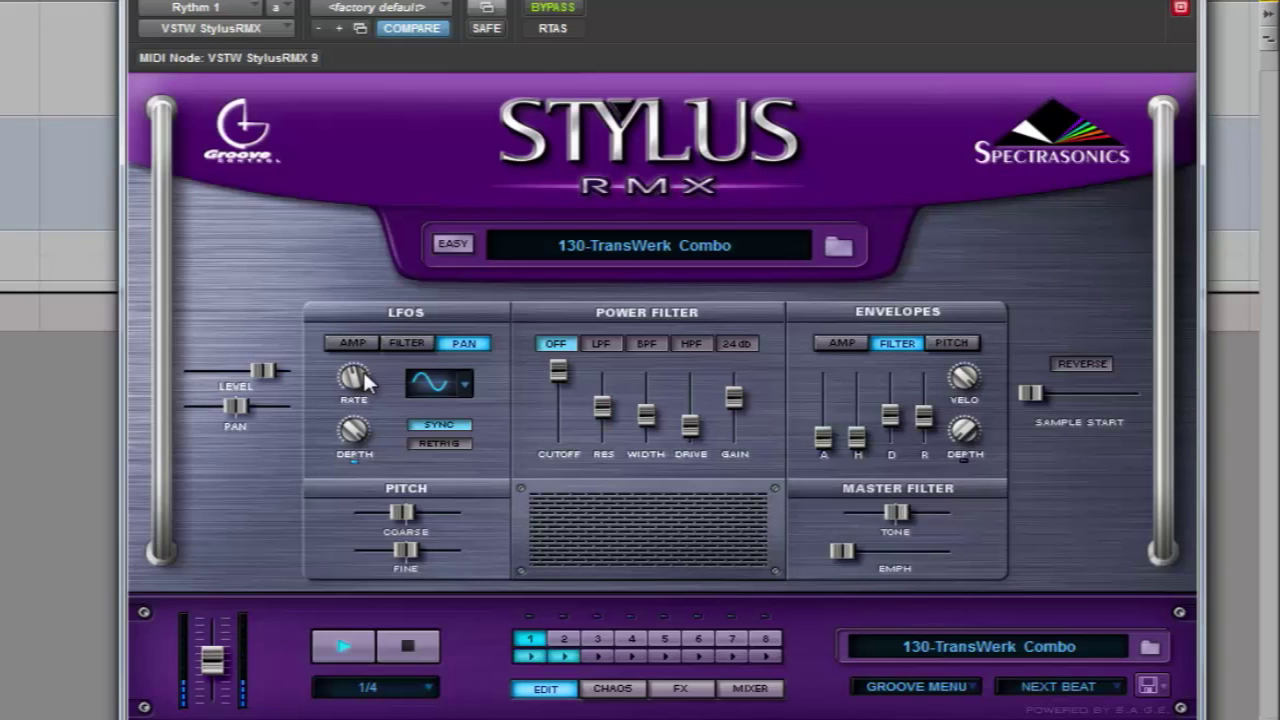
drag(363, 358, 375, 398)
drag(356, 440, 398, 666)
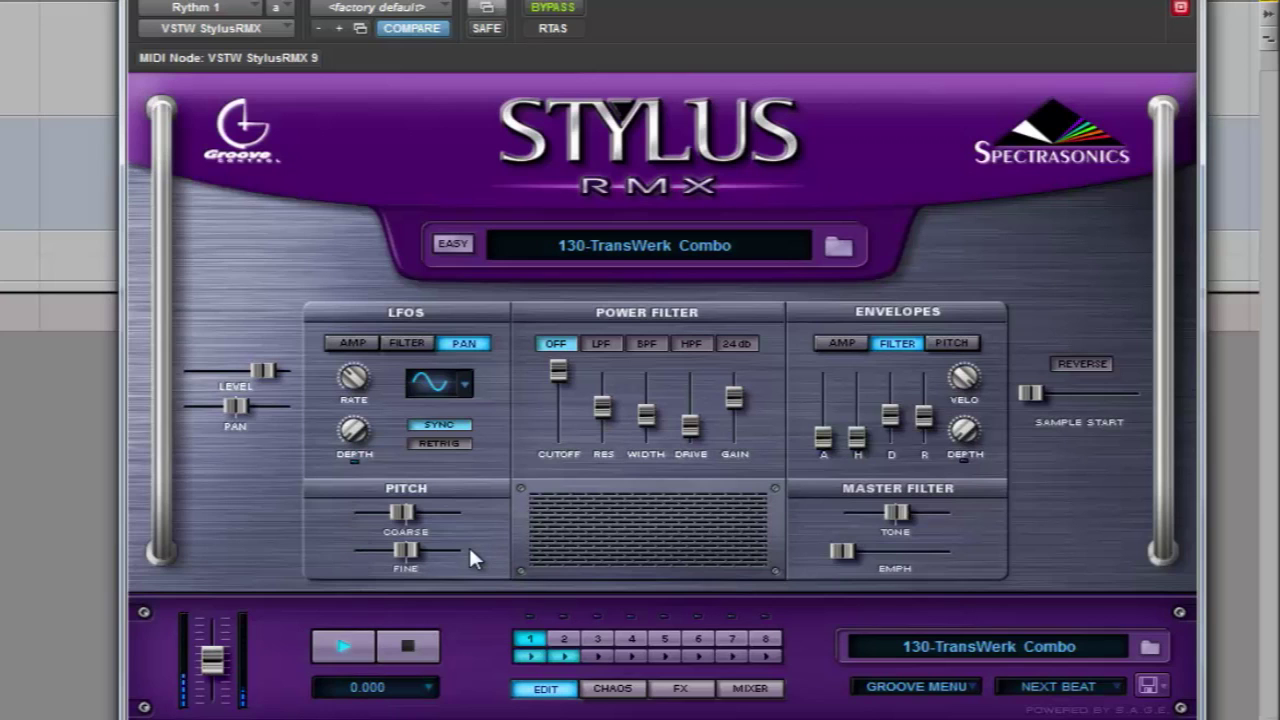
Turn on Chaos Designer and raise the random reverse amount.
click(618, 690)
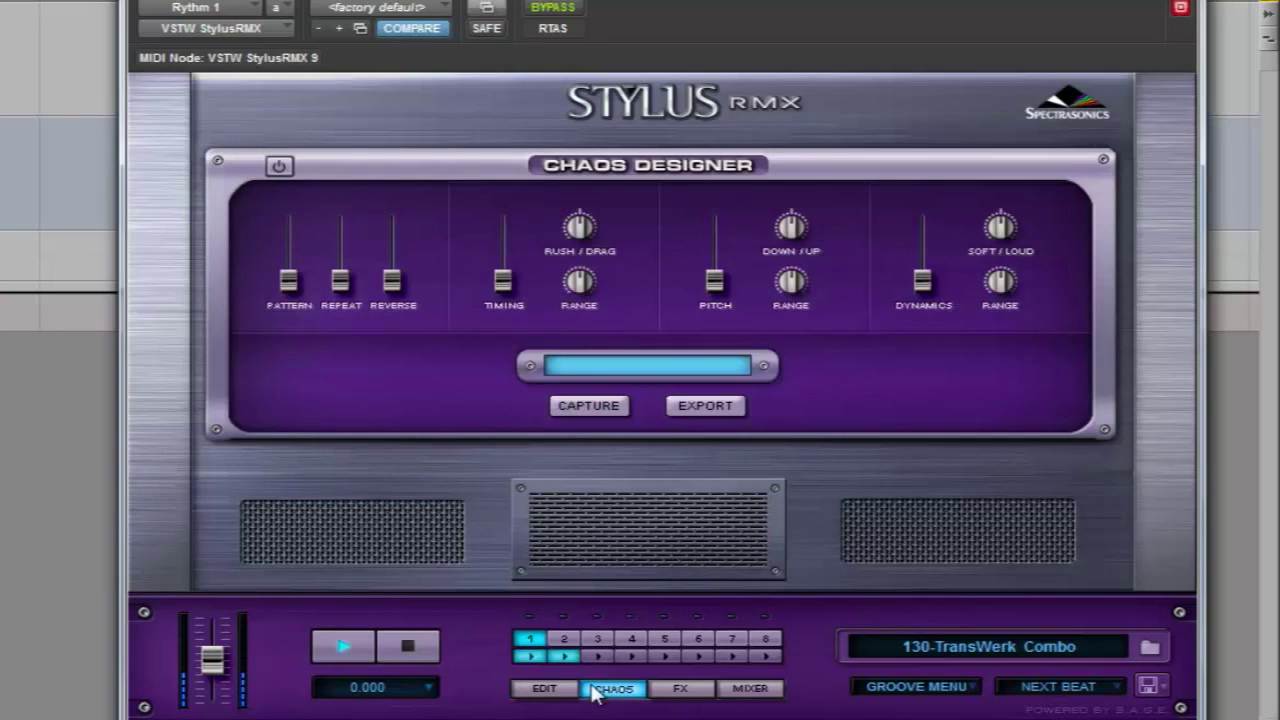
click(280, 166)
mouse_move(392, 282)
mouse_down()
mouse_move(392, 216)
mouse_move(394, 284)
mouse_up()
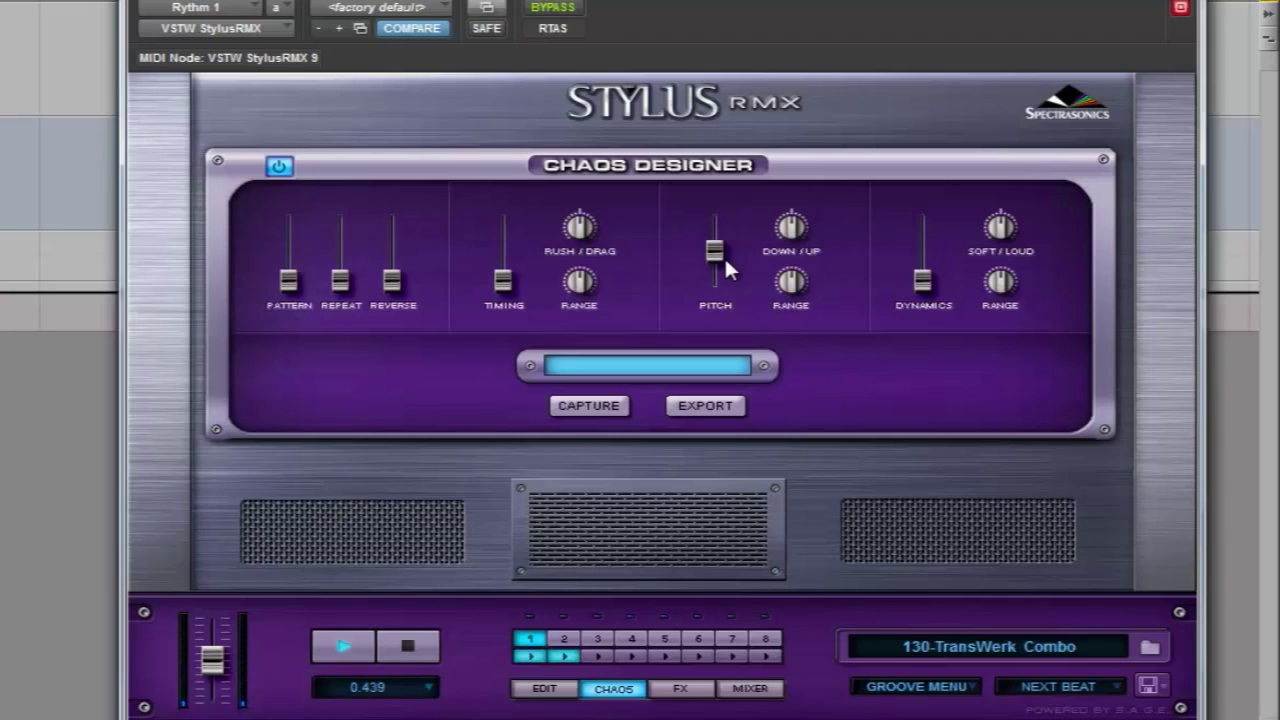
Set the Chaos pitch direction and raise the random pitch amount to 0.544.
drag(801, 201, 807, 104)
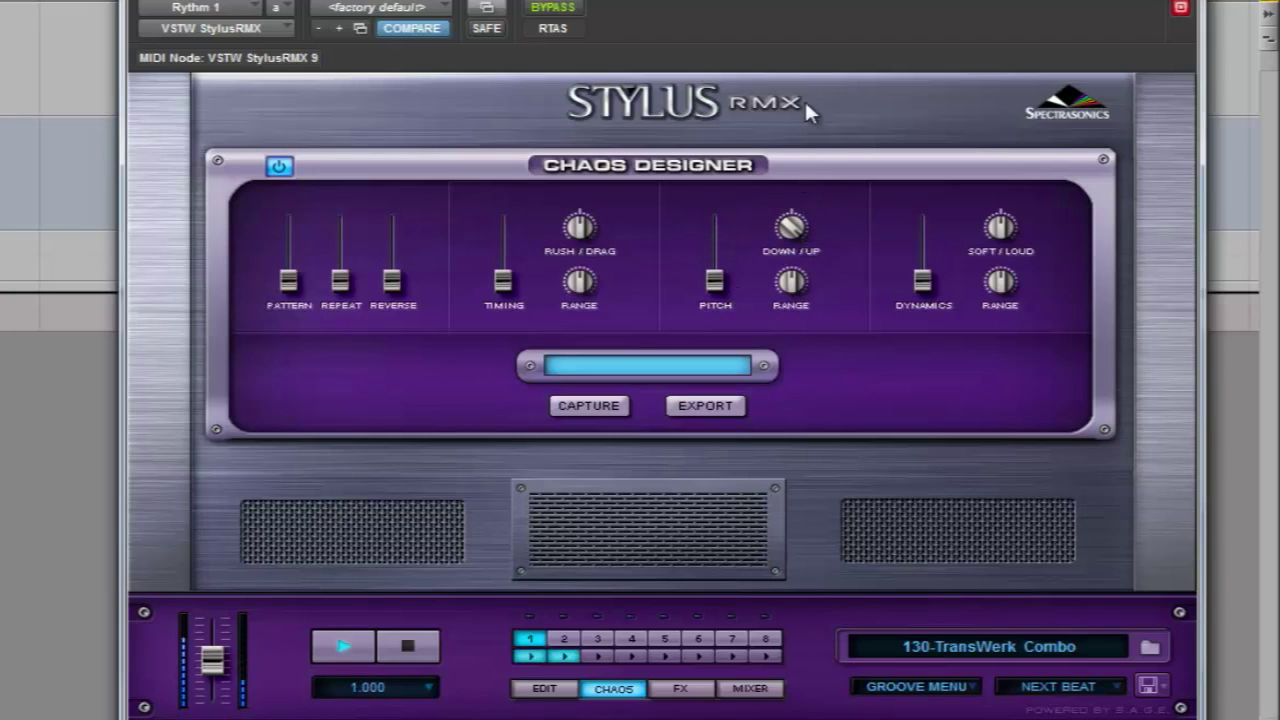
mouse_move(721, 281)
mouse_down()
mouse_move(727, 235)
mouse_move(737, 291)
mouse_up()
drag(791, 244, 786, 560)
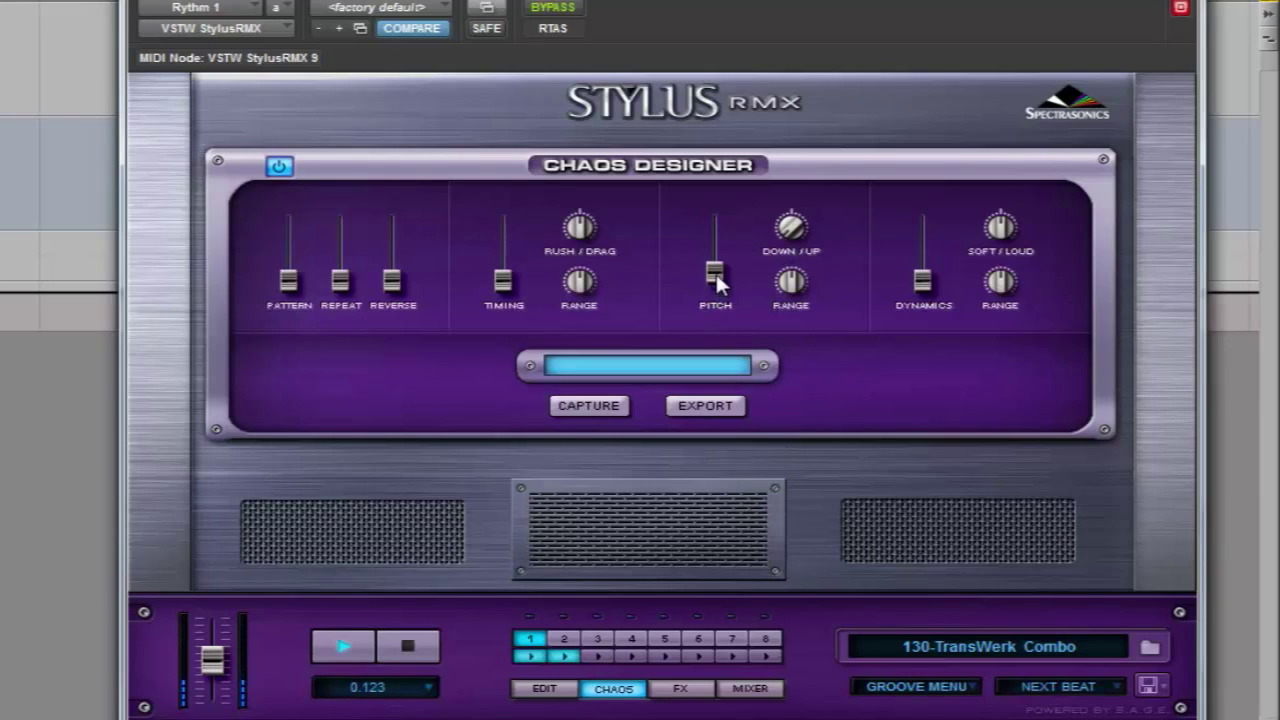
drag(717, 268, 729, 297)
click(544, 688)
Drag the 130-TransWerk Combo MIDI file from the groove browser onto Rythm 2, then stop playback.
click(655, 252)
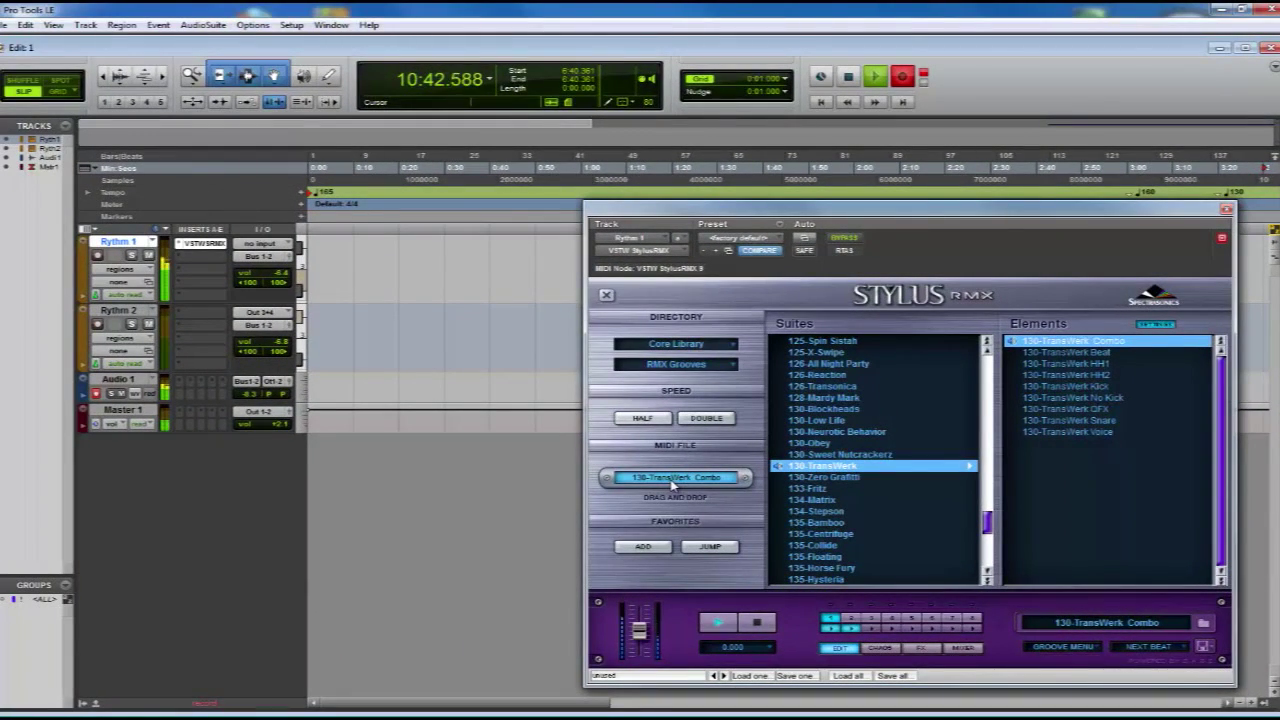
drag(686, 484, 305, 328)
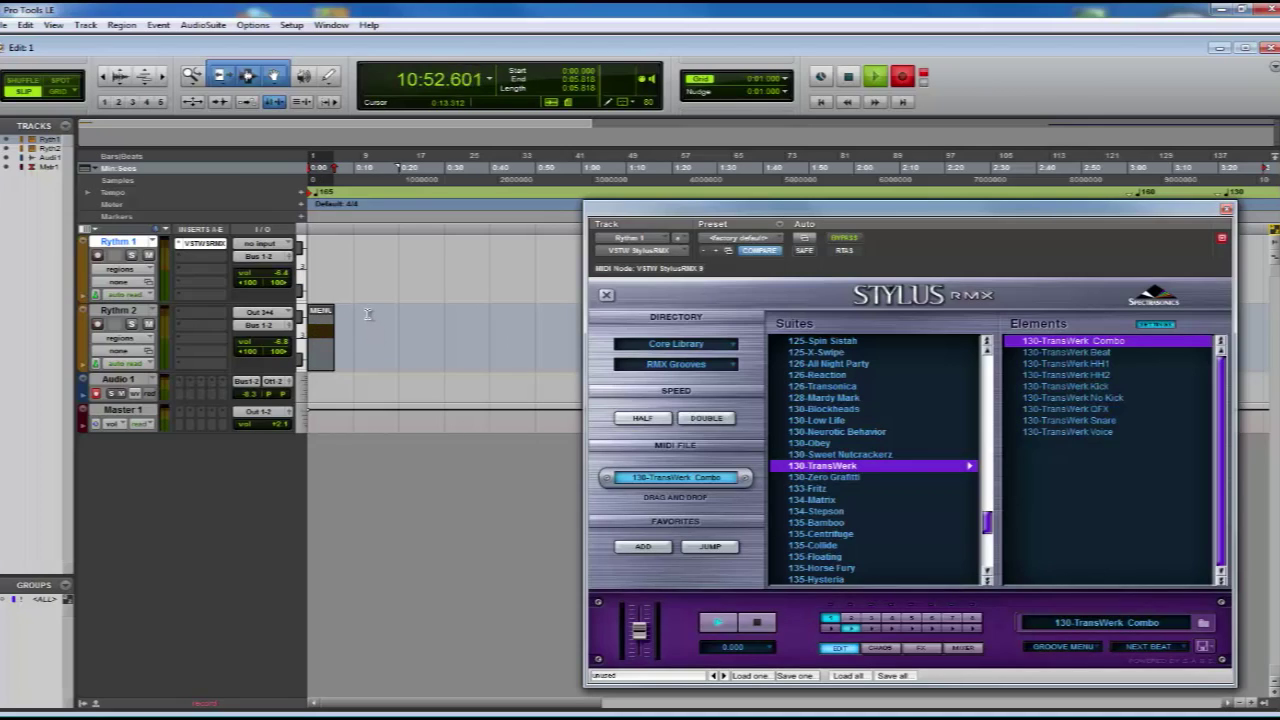
key(space)
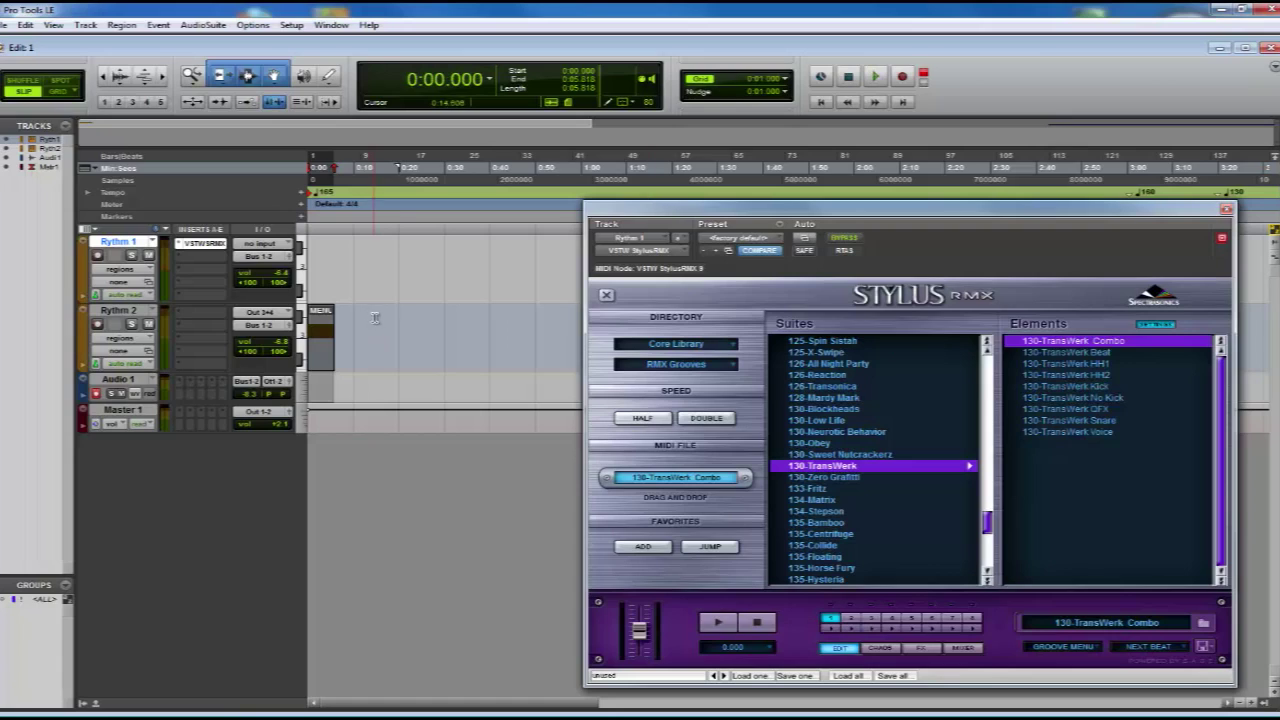